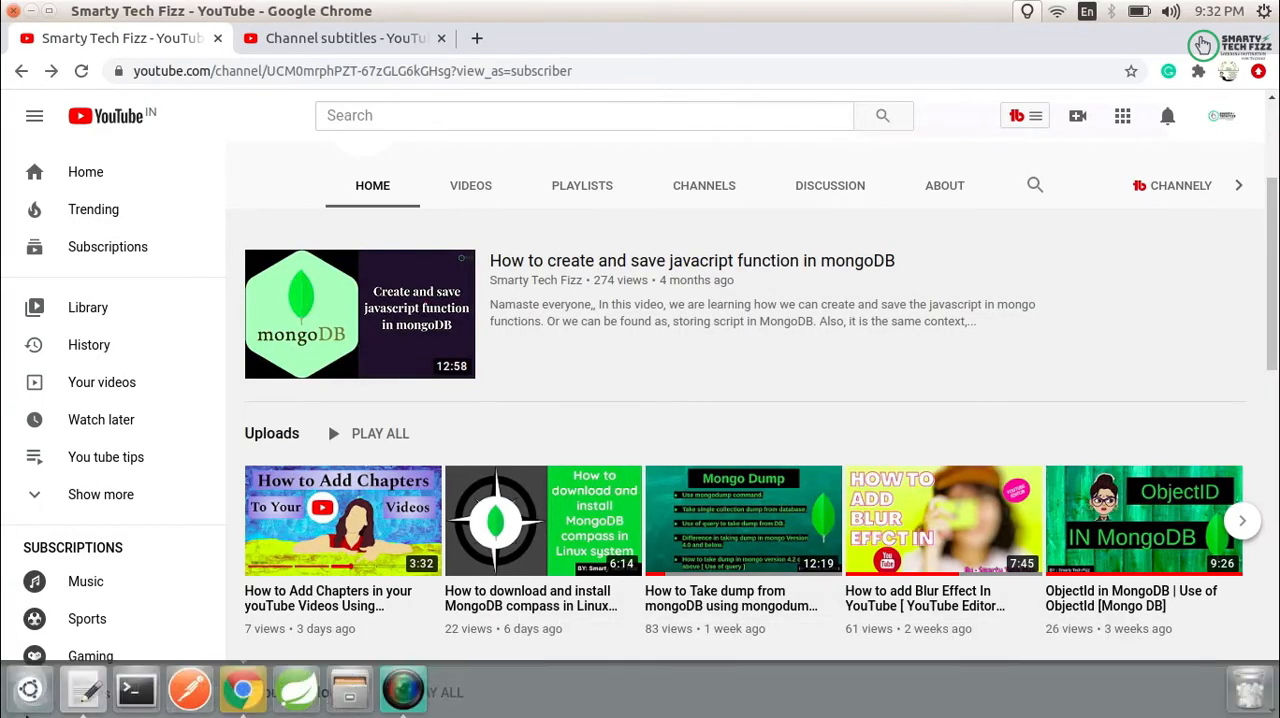
- Search the installed applications and launch MongoDB Compass
{"action": "left_click", "coordinate": [32, 692]}
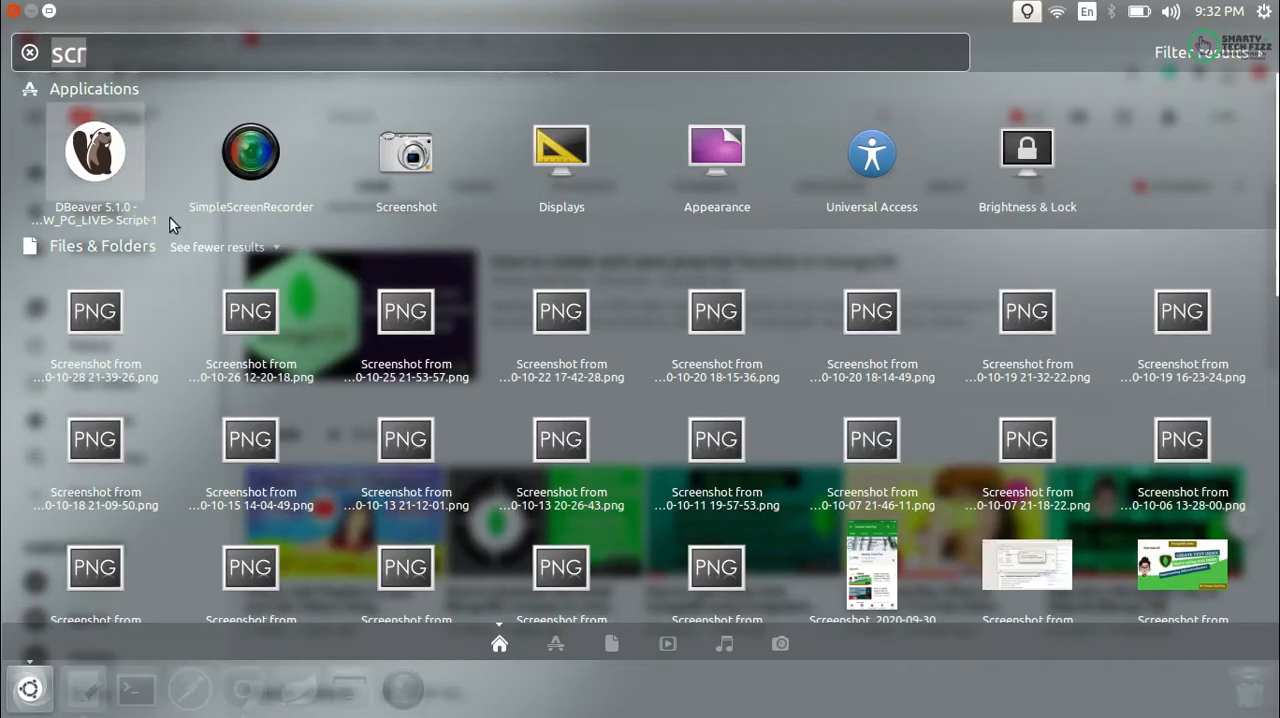
{"action": "left_click", "coordinate": [277, 132]}
{"action": "type", "text": "c"}
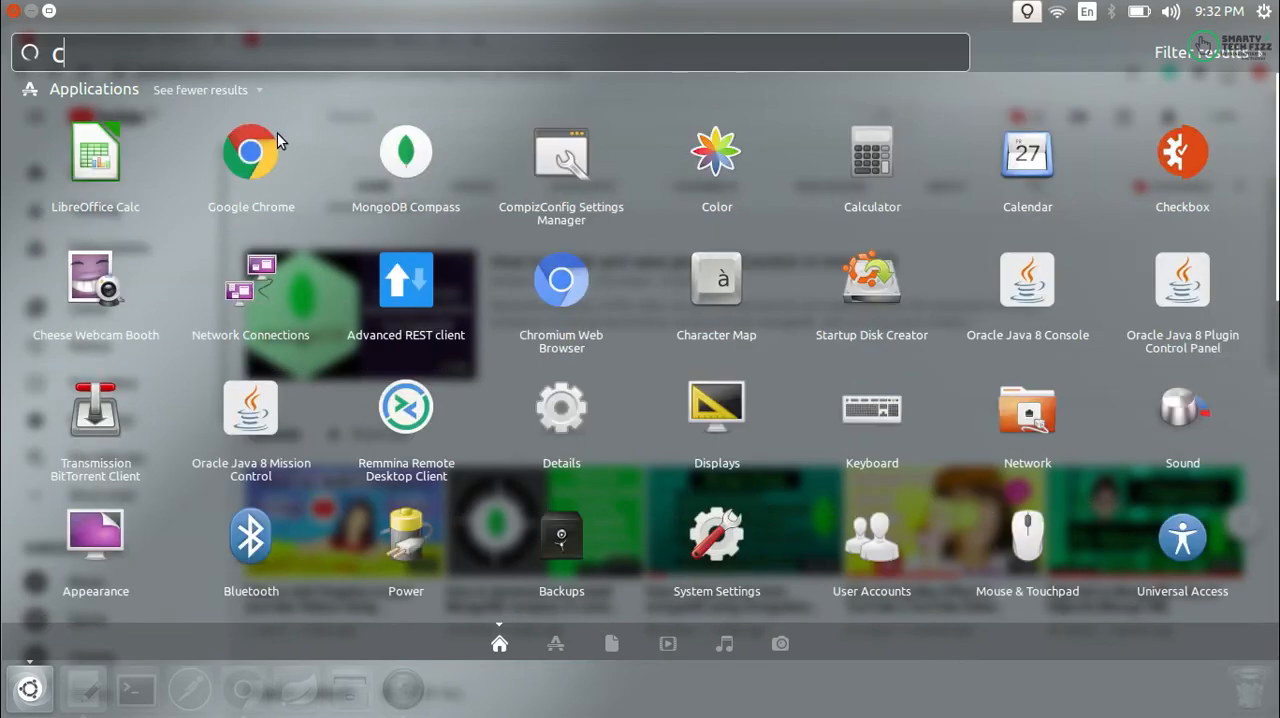
{"action": "left_click", "coordinate": [442, 187]}
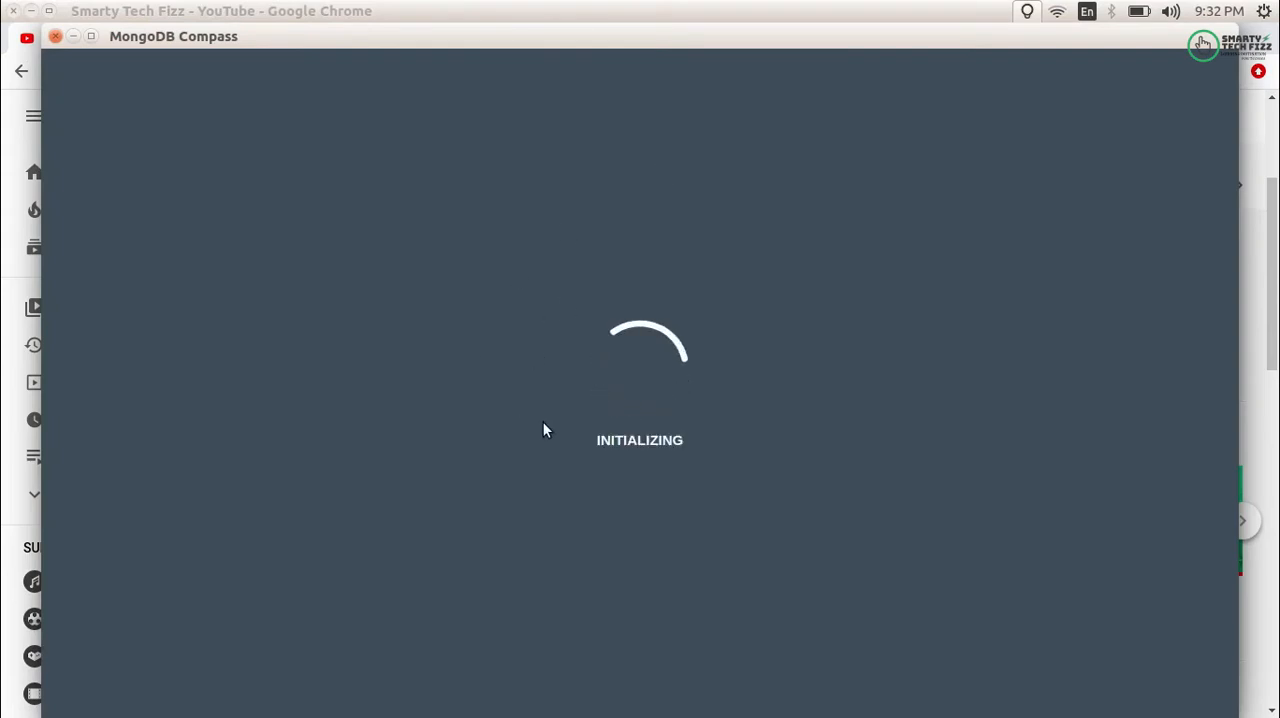
- Open a Terminal window, start the MongoDB shell with mongo, and bring the window to the front
{"action": "mouse_move", "coordinate": [464, 716]}
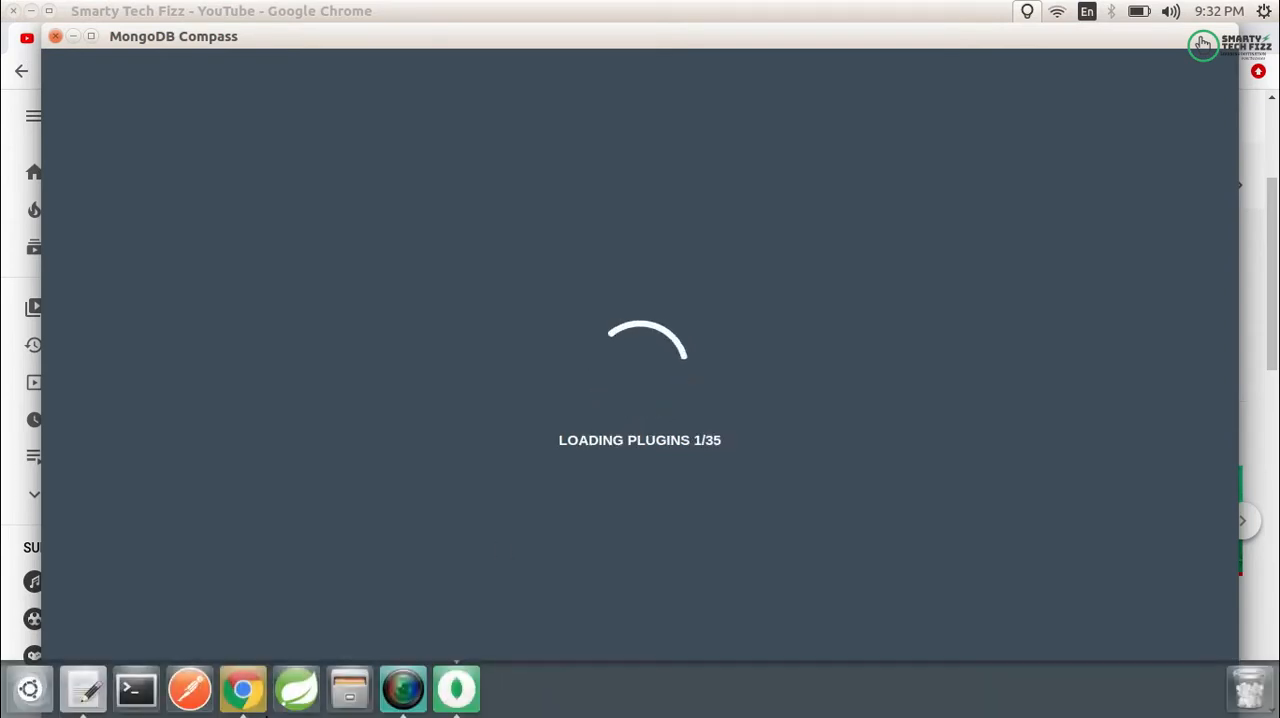
{"action": "left_click", "coordinate": [136, 689]}
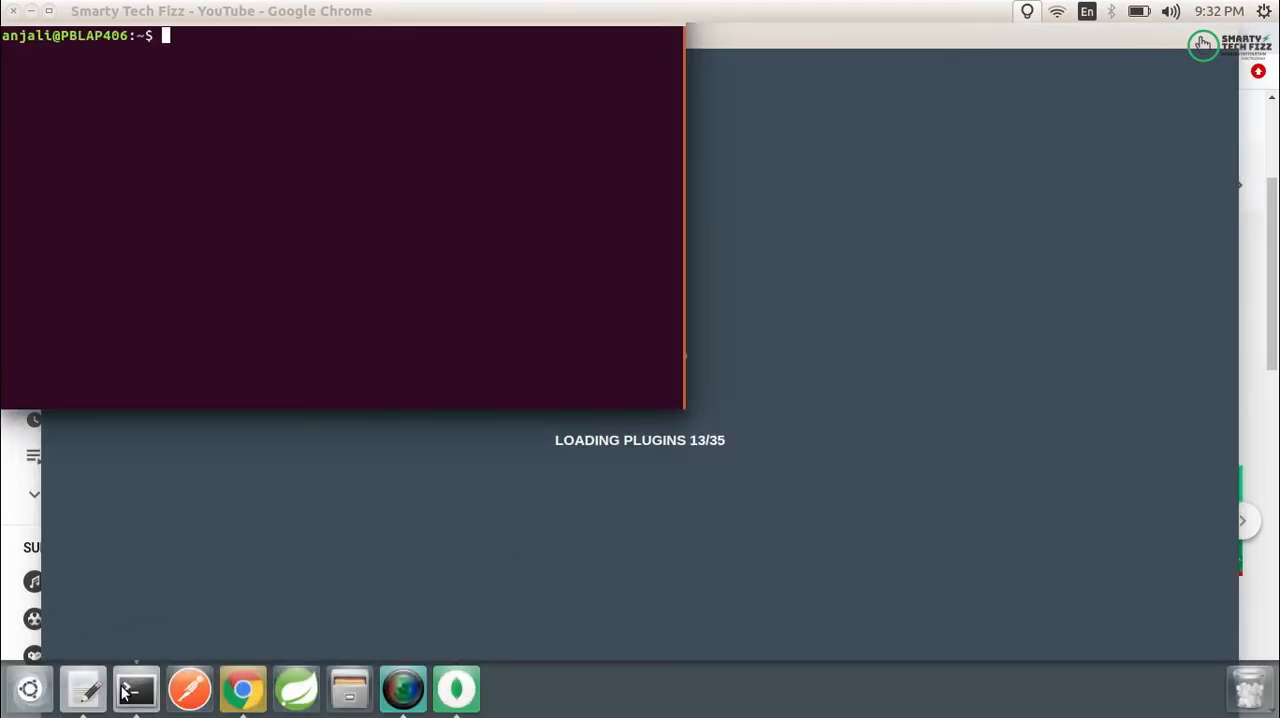
{"action": "type", "text": "mongo"}
{"action": "key", "text": "Return"}
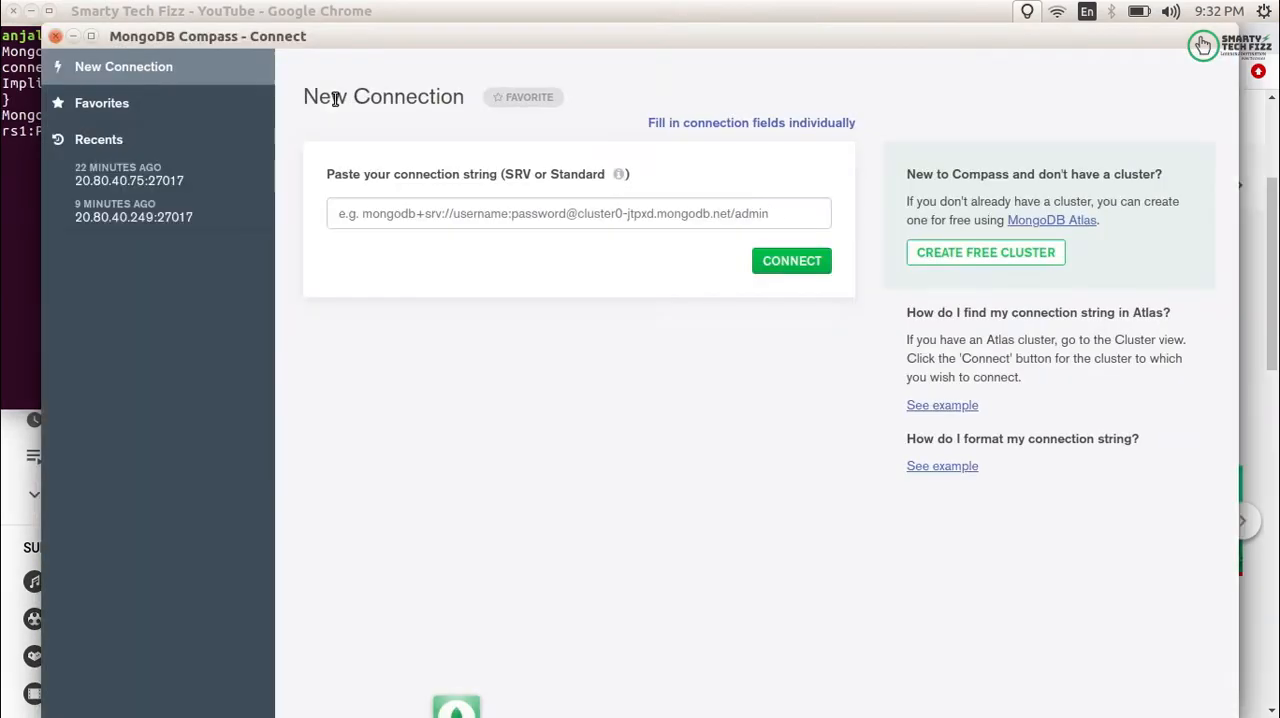
{"action": "left_click", "coordinate": [4, 163]}
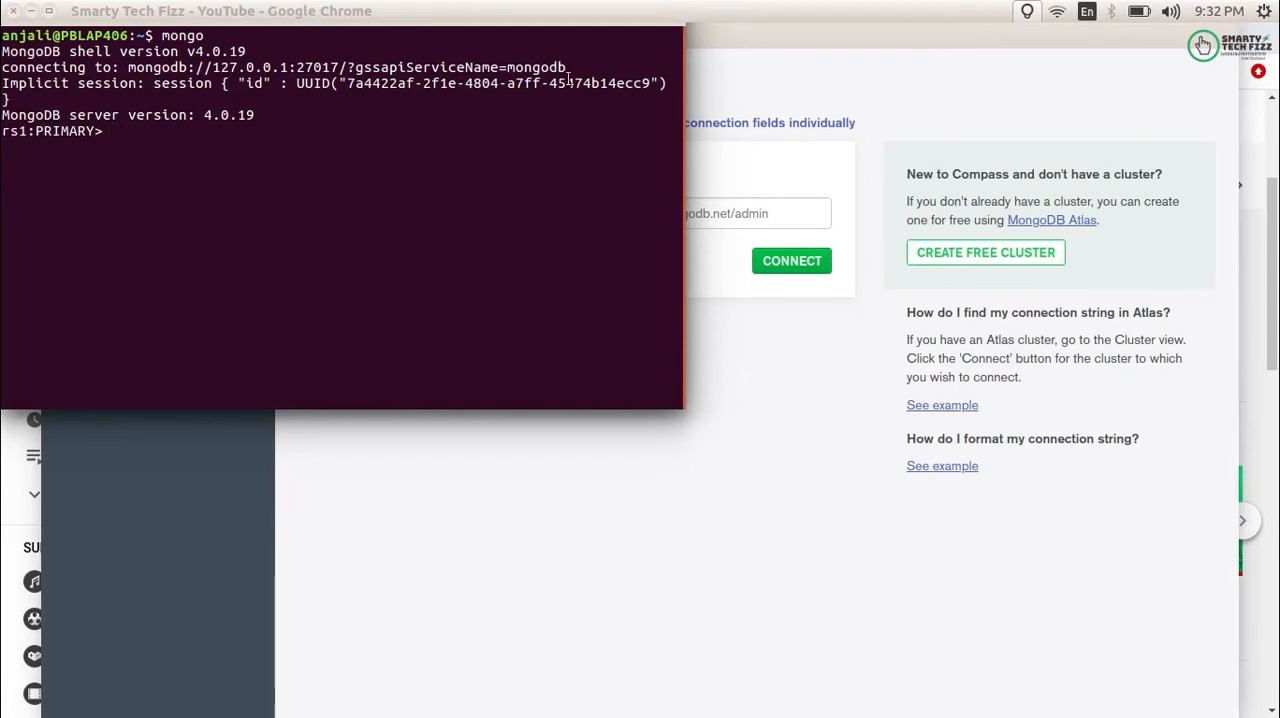
- Return to MongoDB Compass and change the new connection form to individual connection fields
{"action": "left_click", "coordinate": [805, 37]}
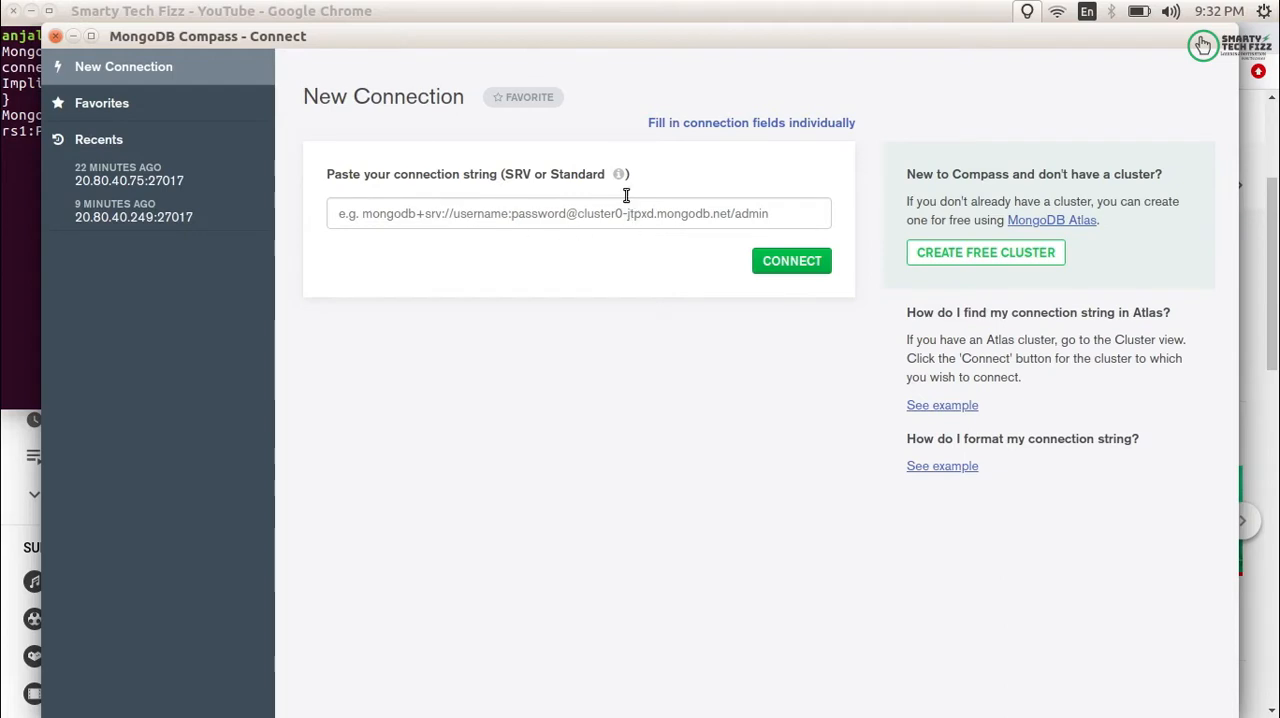
{"action": "left_click", "coordinate": [345, 213]}
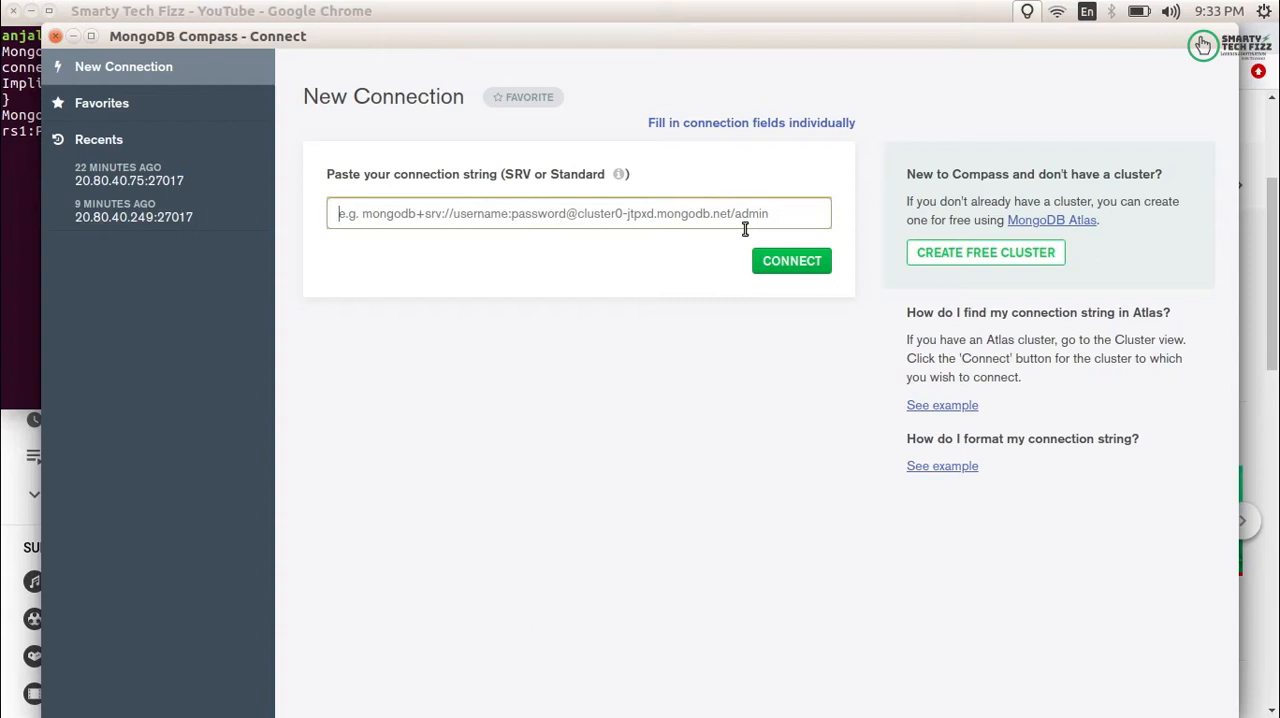
{"action": "left_click", "coordinate": [726, 127]}
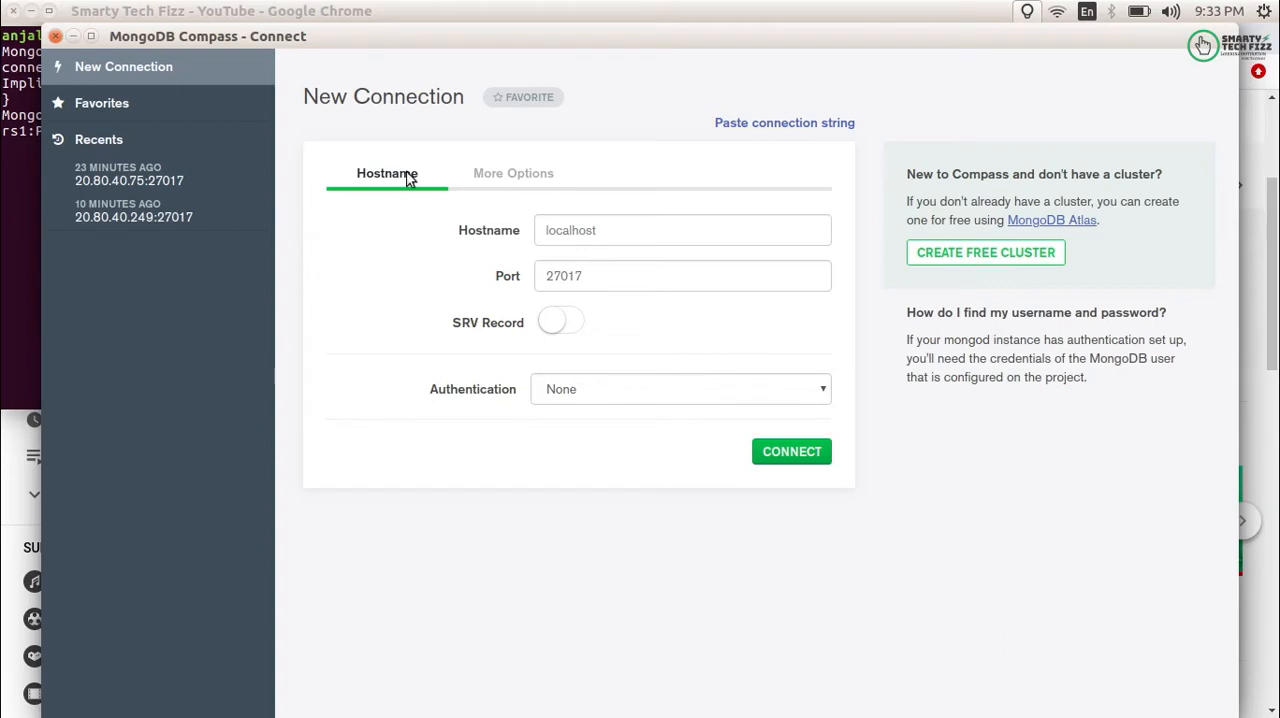
{"action": "left_click", "coordinate": [565, 236]}
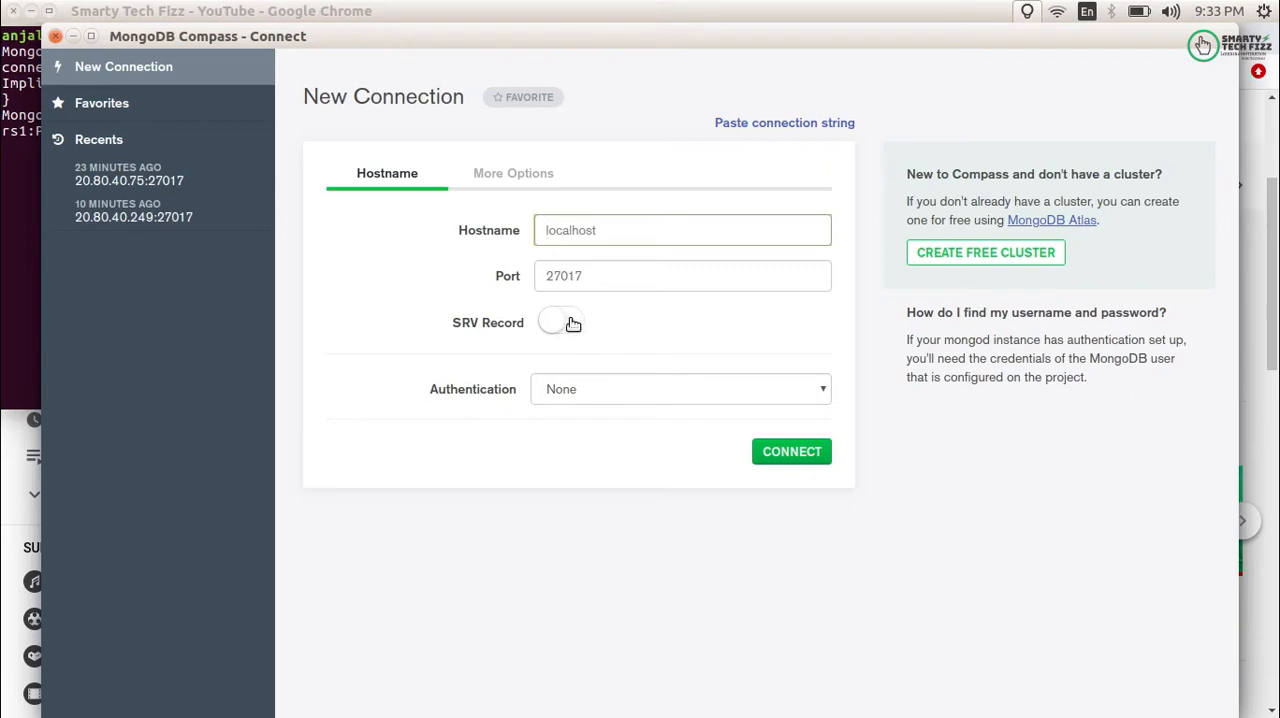
- Set the new connection's authentication method to SCRAM-SHA-256
{"action": "left_click", "coordinate": [551, 395]}
{"action": "left_click", "coordinate": [551, 395]}
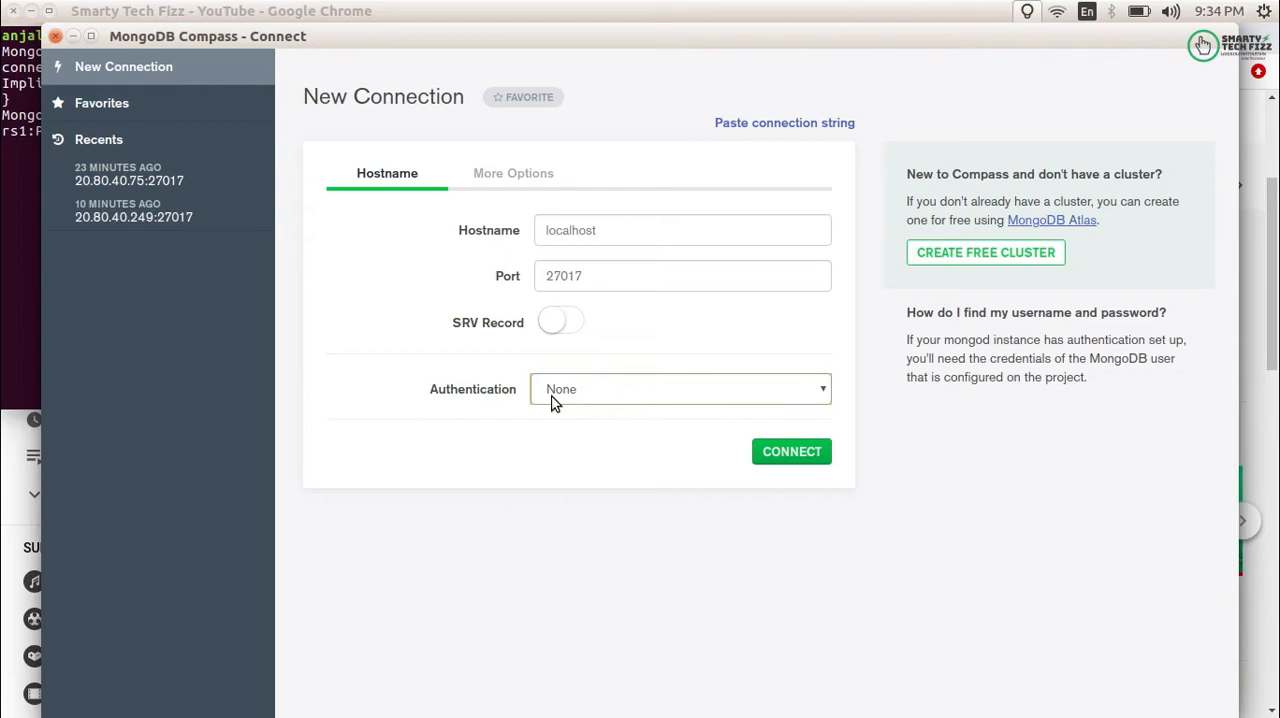
{"action": "left_click", "coordinate": [556, 401]}
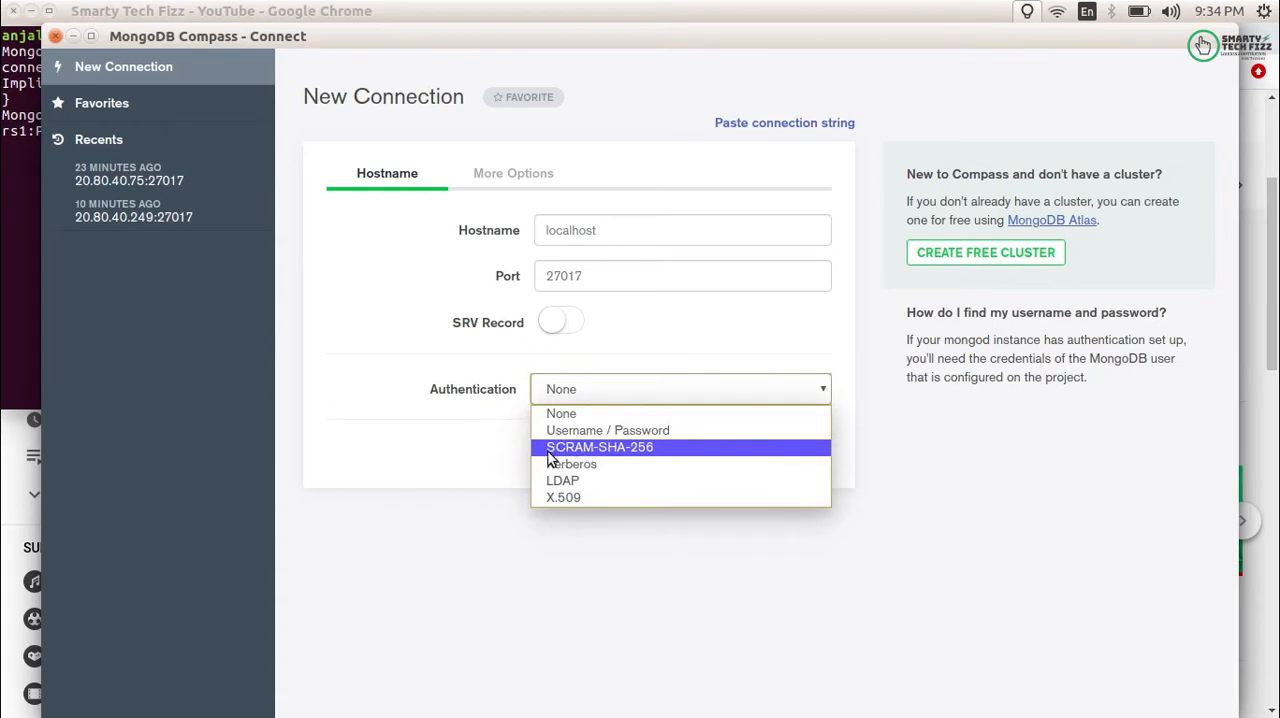
{"action": "left_click", "coordinate": [632, 430]}
{"action": "left_click", "coordinate": [628, 392]}
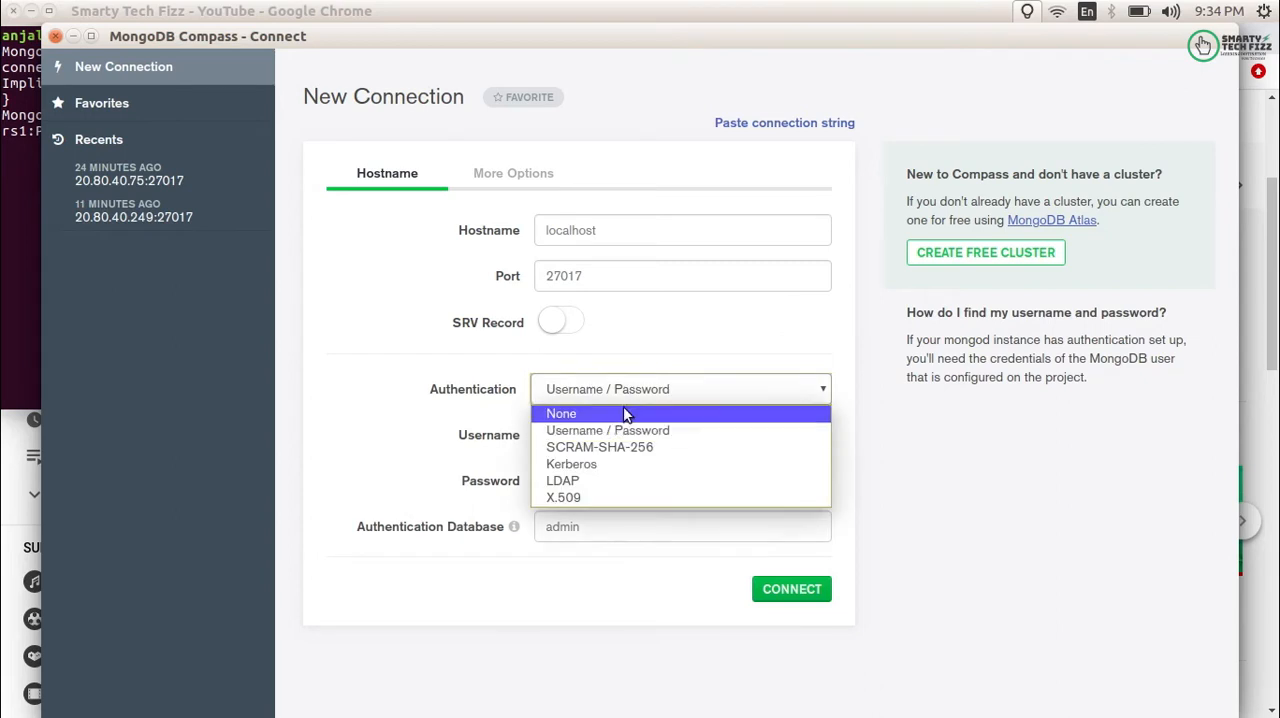
{"action": "left_click", "coordinate": [615, 450]}
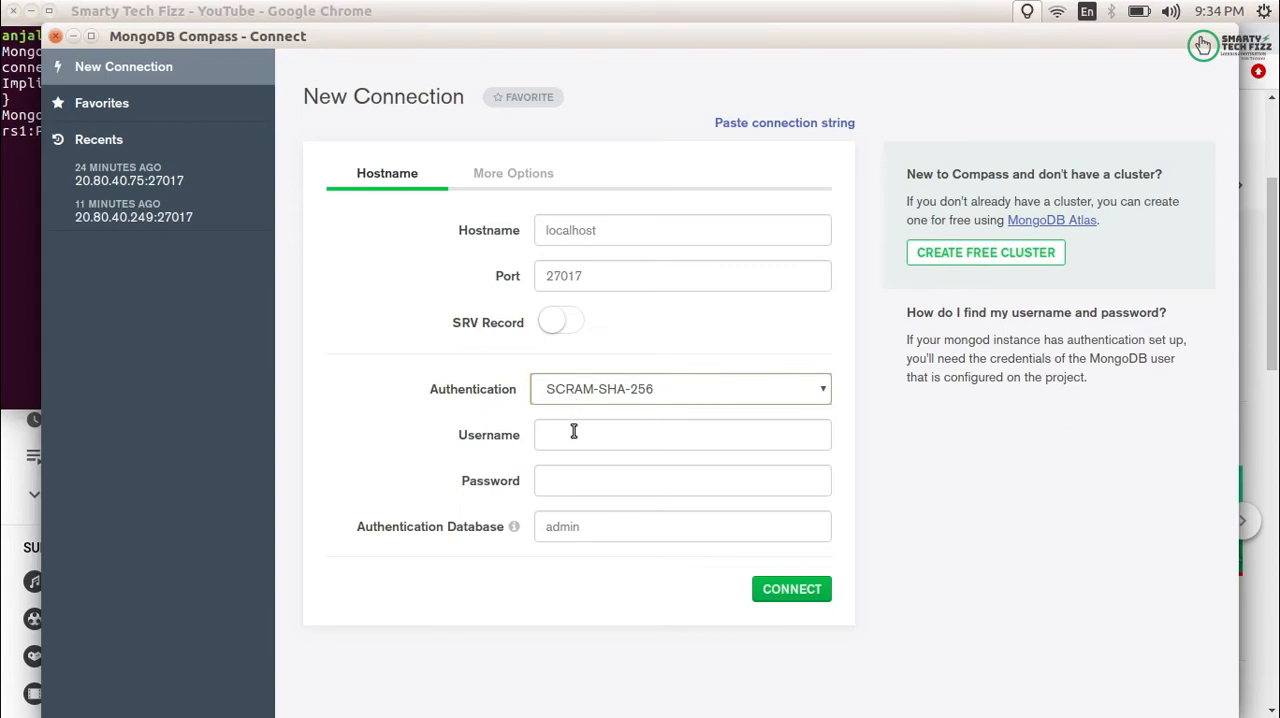
- Enter the database username and the account password for the new connection
{"action": "left_click", "coordinate": [574, 431]}
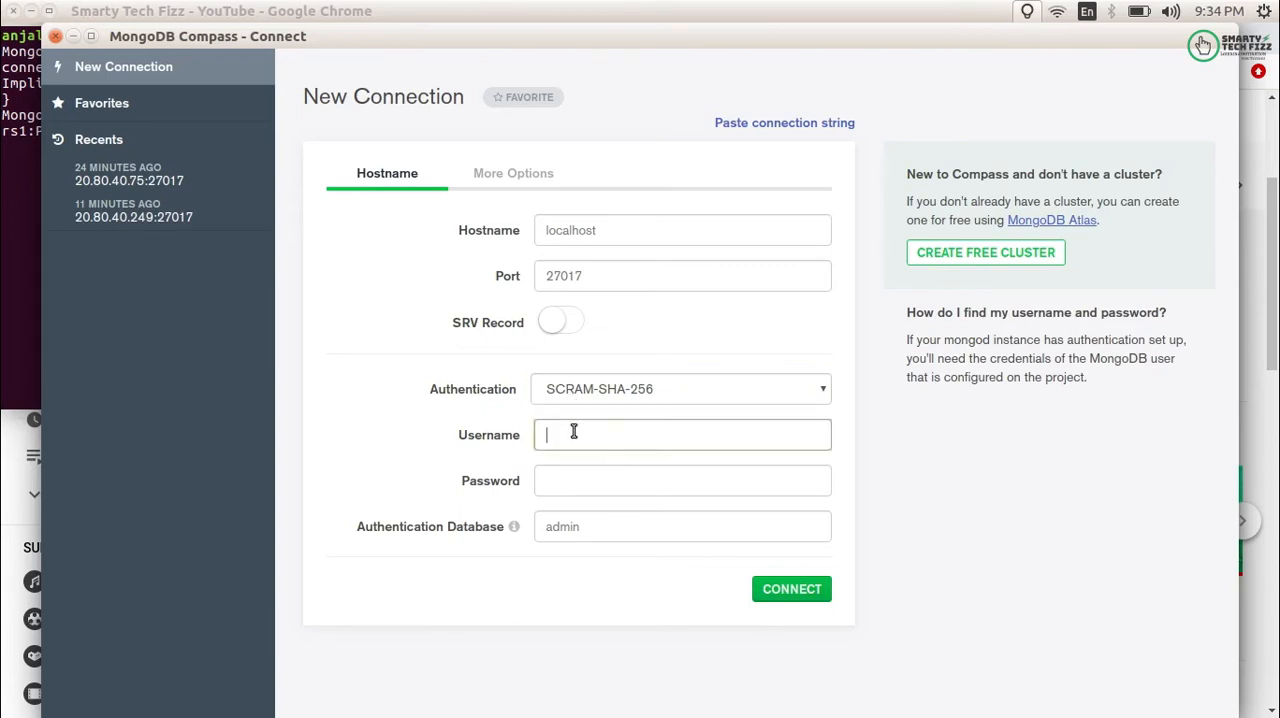
{"action": "type", "text": "anjalim"}
{"action": "left_click", "coordinate": [578, 477]}
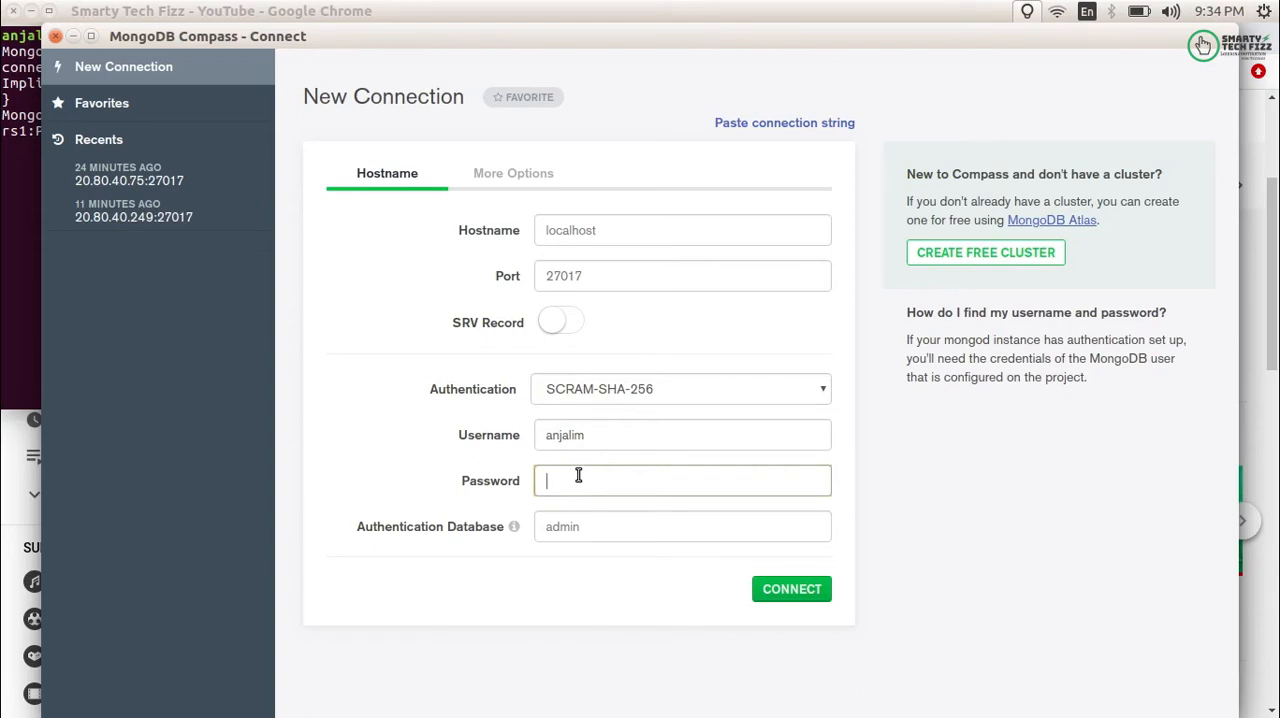
{"action": "type", "text": "•••••••"}
- Keep admin as the authentication database, connect to the local MongoDB server, and look through its database list
{"action": "left_click_drag", "start_coordinate": [357, 531], "coordinate": [503, 540]}
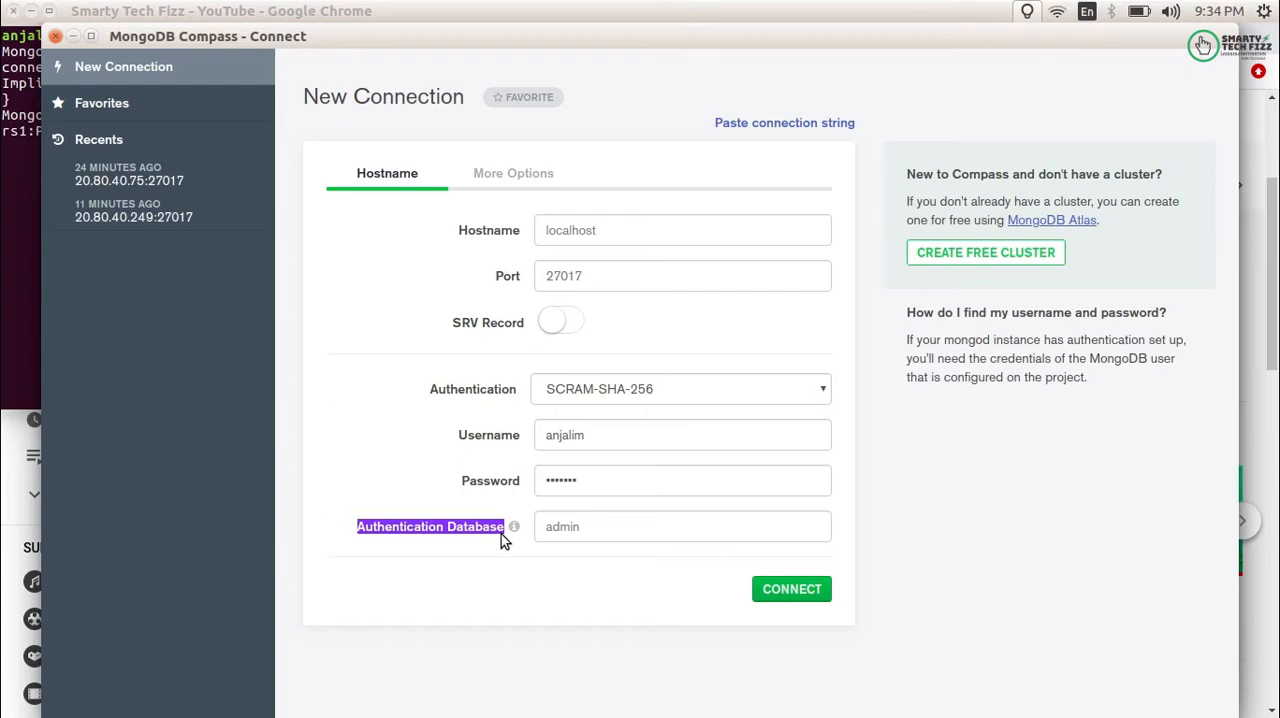
{"action": "left_click", "coordinate": [586, 533]}
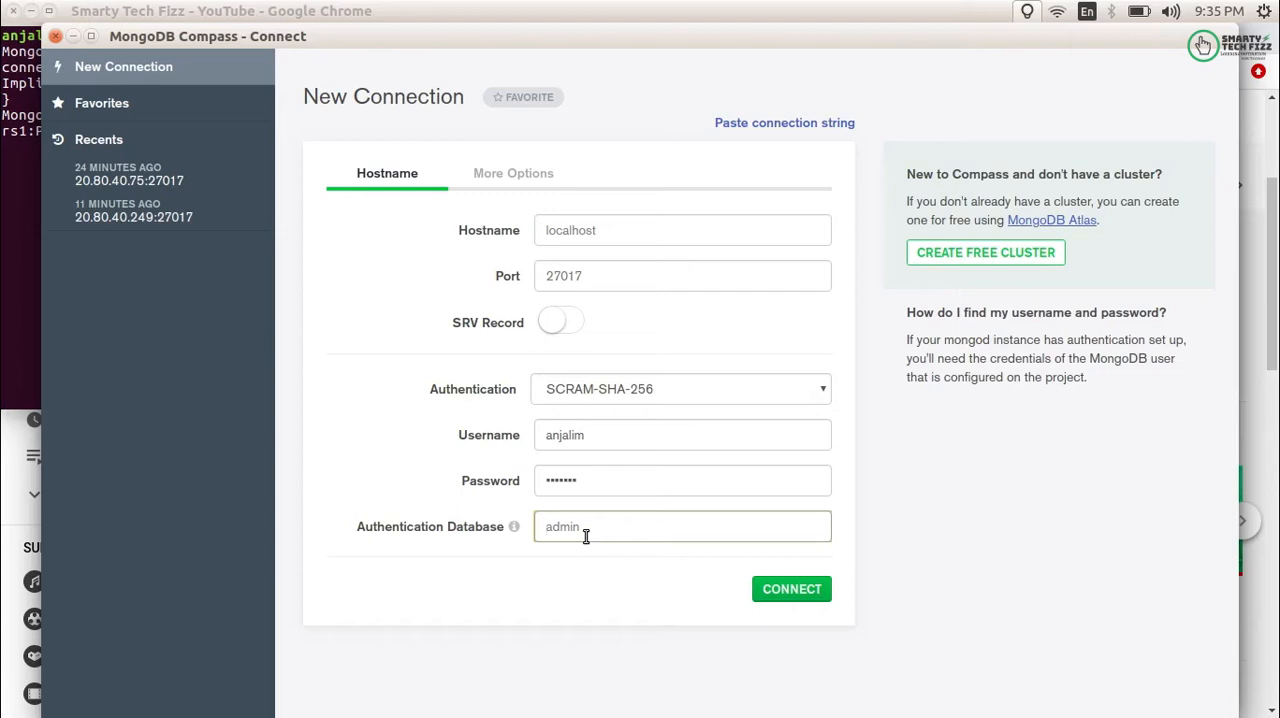
{"action": "left_click", "coordinate": [773, 592]}
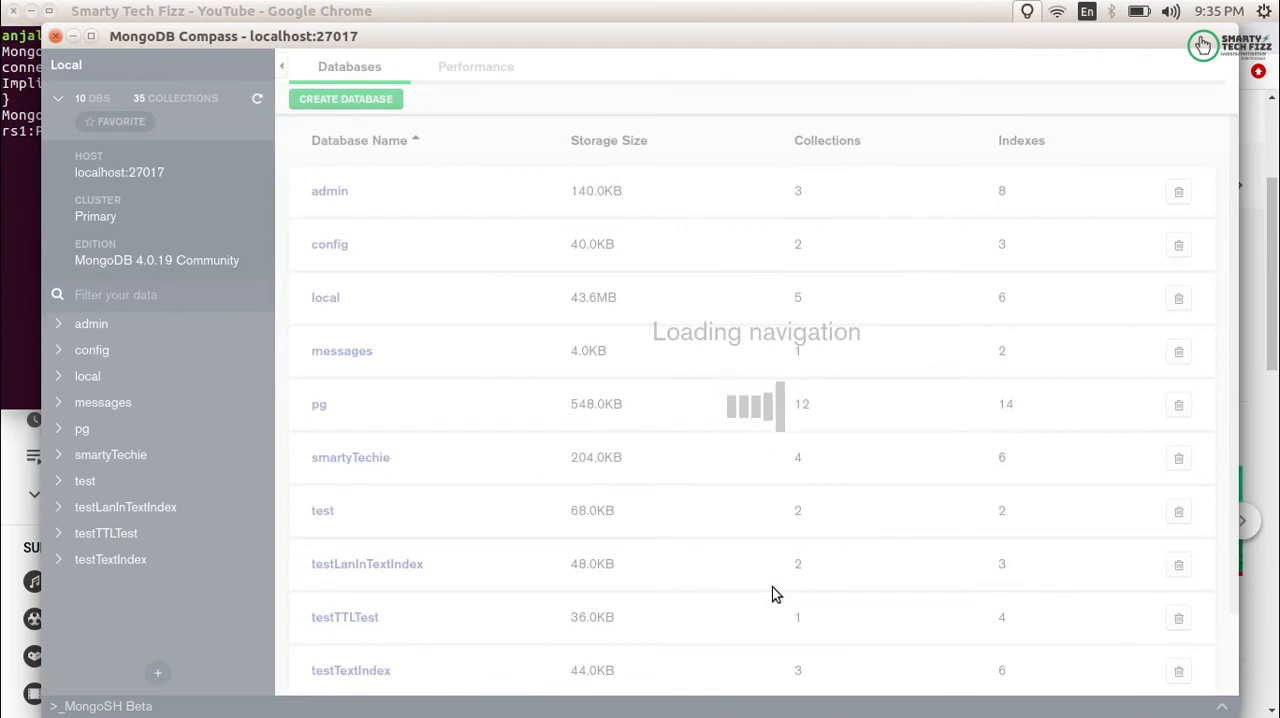
{"action": "scroll", "coordinate": [742, 589], "scroll_direction": "down", "scroll_amount": 2}
{"action": "scroll", "coordinate": [742, 589], "scroll_direction": "up", "scroll_amount": 2}
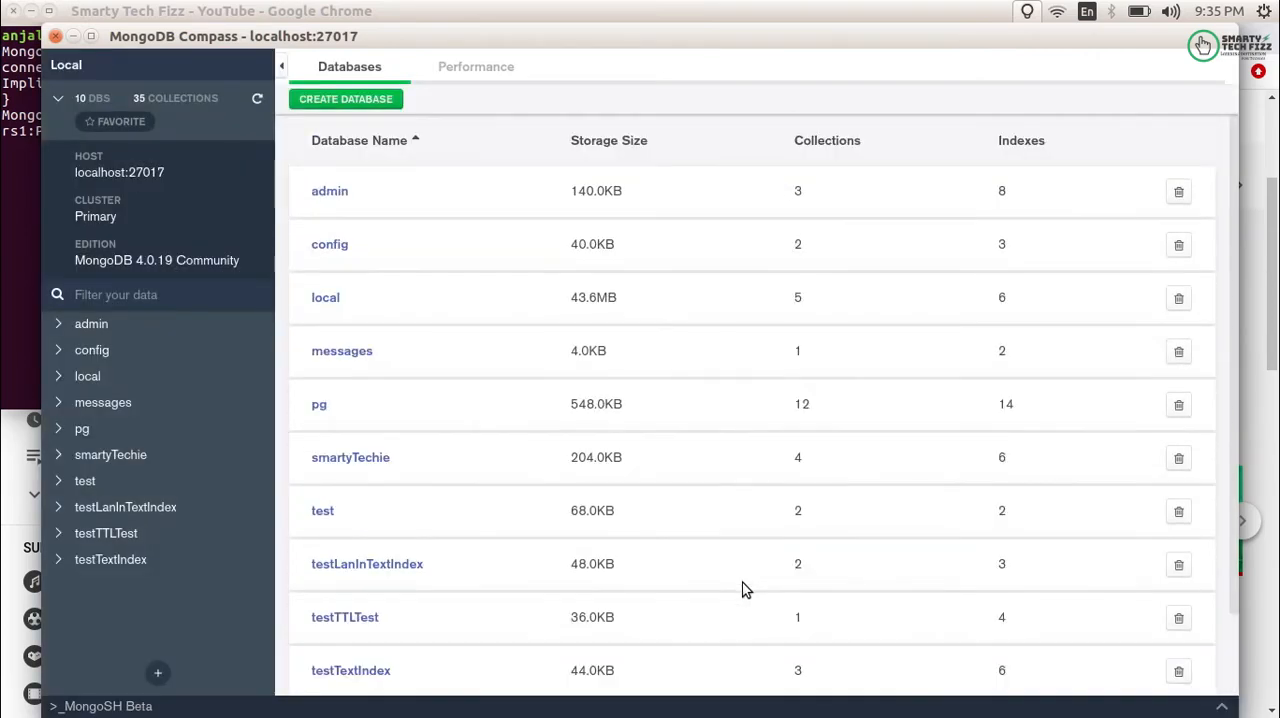
{"action": "scroll", "coordinate": [742, 589], "scroll_direction": "down", "scroll_amount": 2}
- Switch to the Terminal and try the show command without arguments in the mongo shell
{"action": "key", "text": "alt+Tab"}
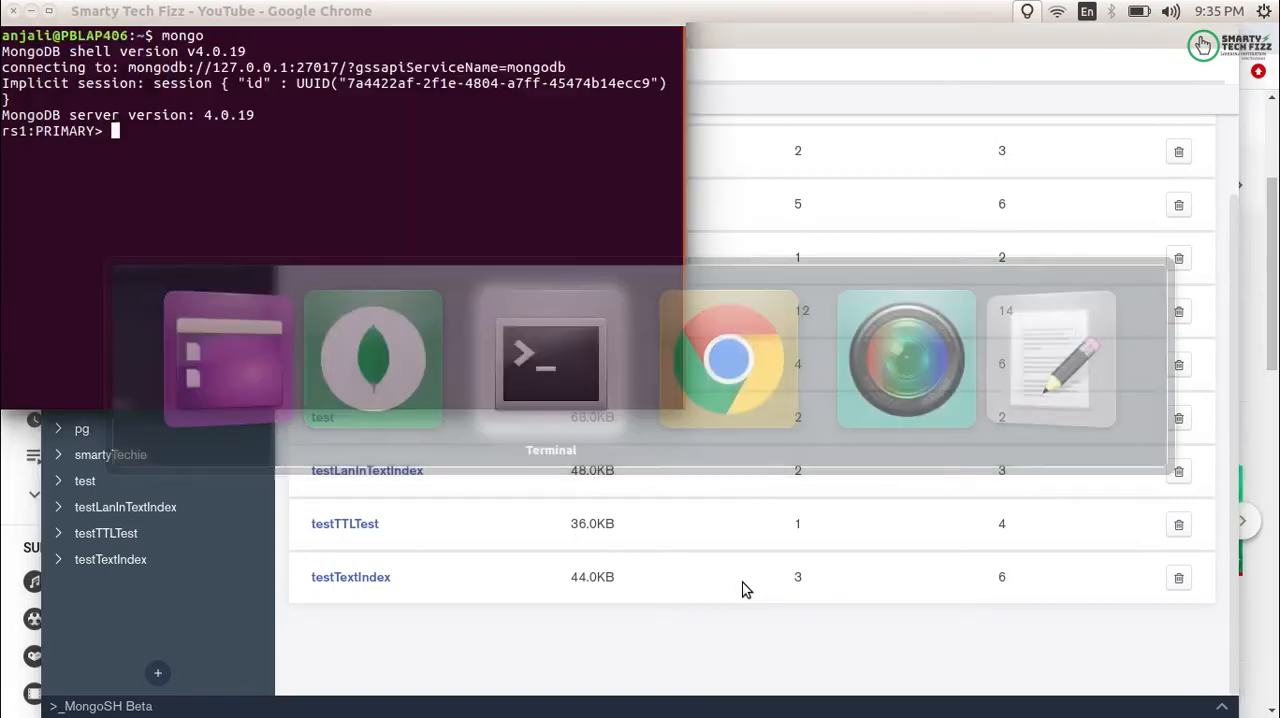
{"action": "key", "text": "Return"}
{"action": "key", "text": "Return"}
{"action": "type", "text": "show"}
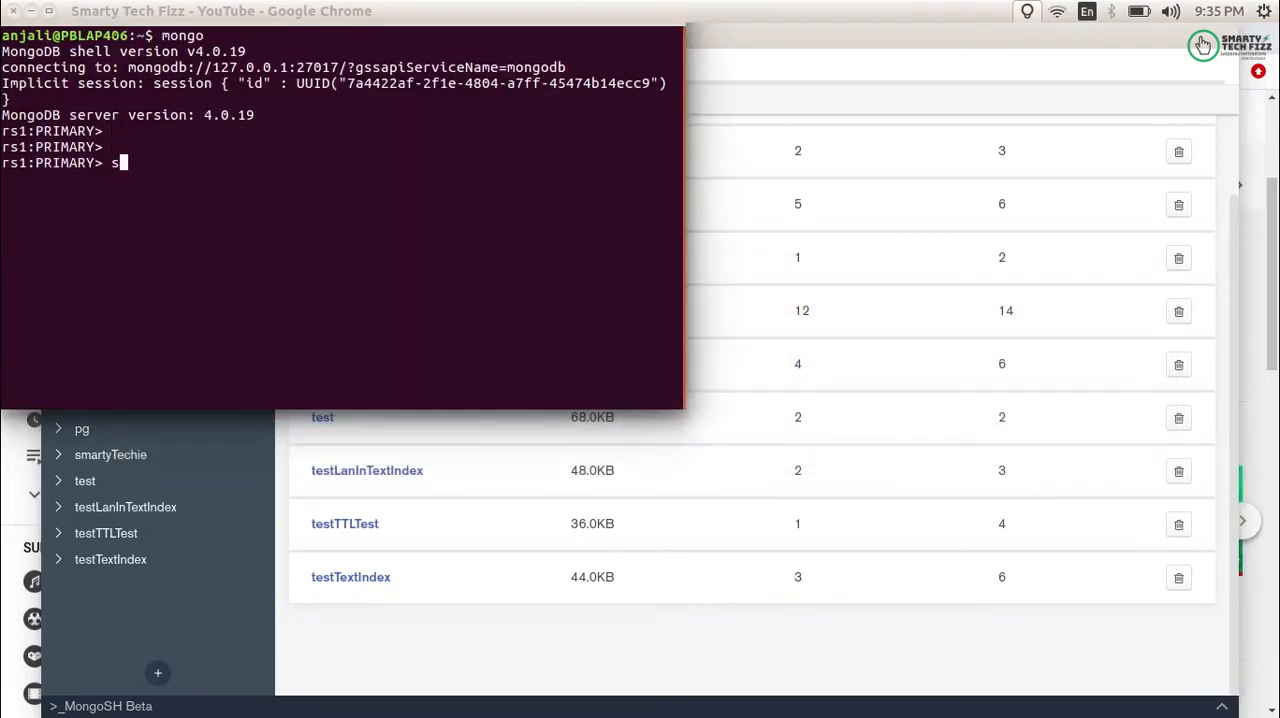
{"action": "key", "text": "Return"}
{"action": "key", "text": "Return"}
{"action": "key", "text": "Return"}
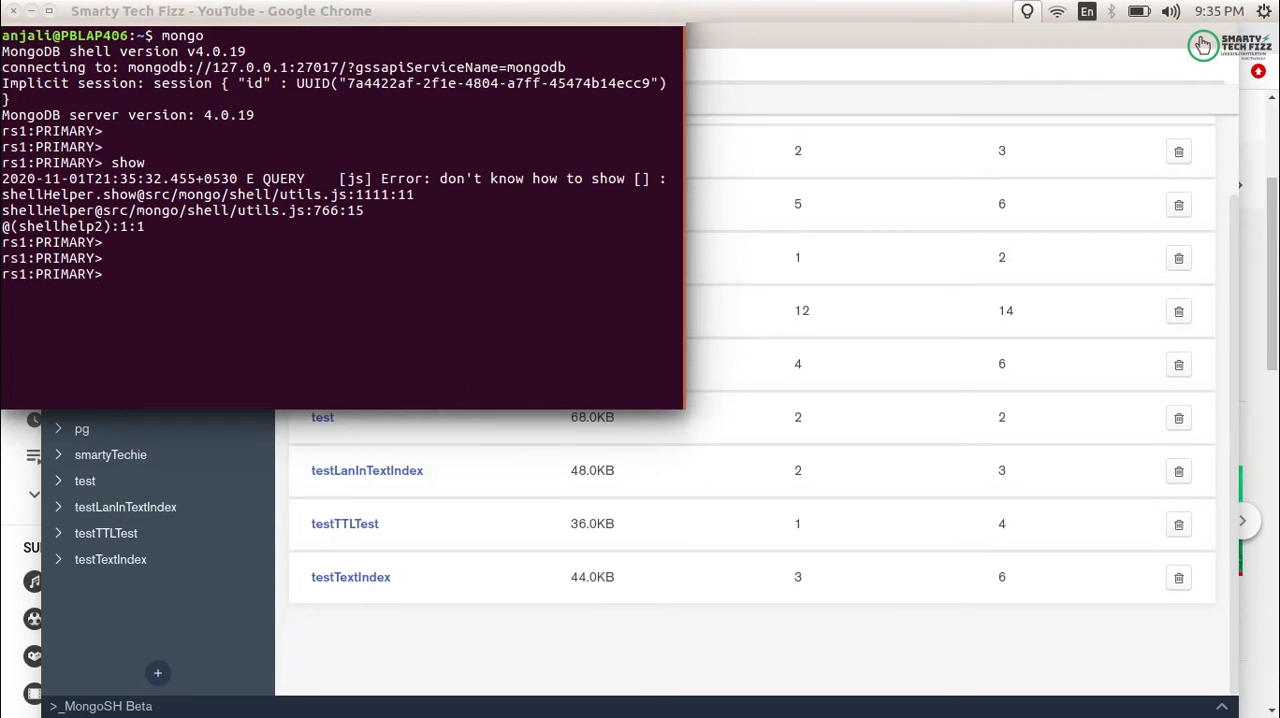
- Switch the mongo shell to the admin database with use admin
{"action": "type", "text": "use admin"}
{"action": "key", "text": "Return"}
{"action": "key", "text": "Return"}
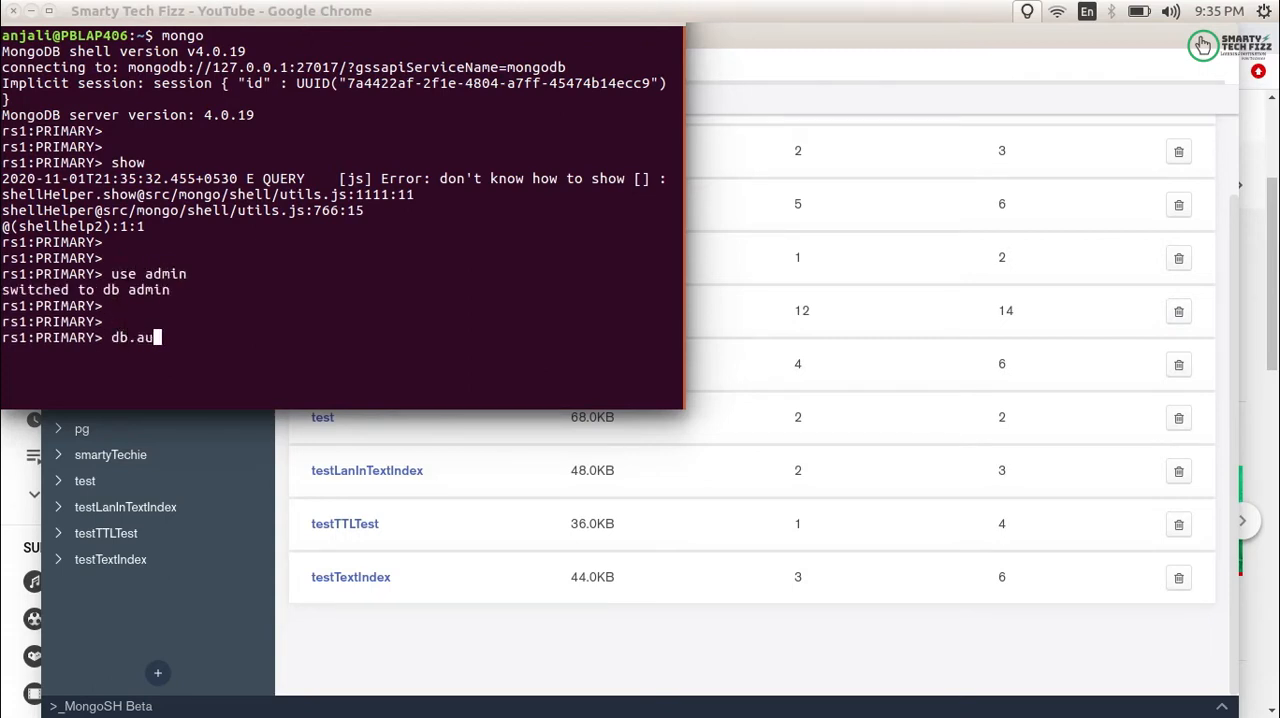
- Authenticate in the mongo shell using db.auth with the database username and password
{"action": "key", "text": "Left"}
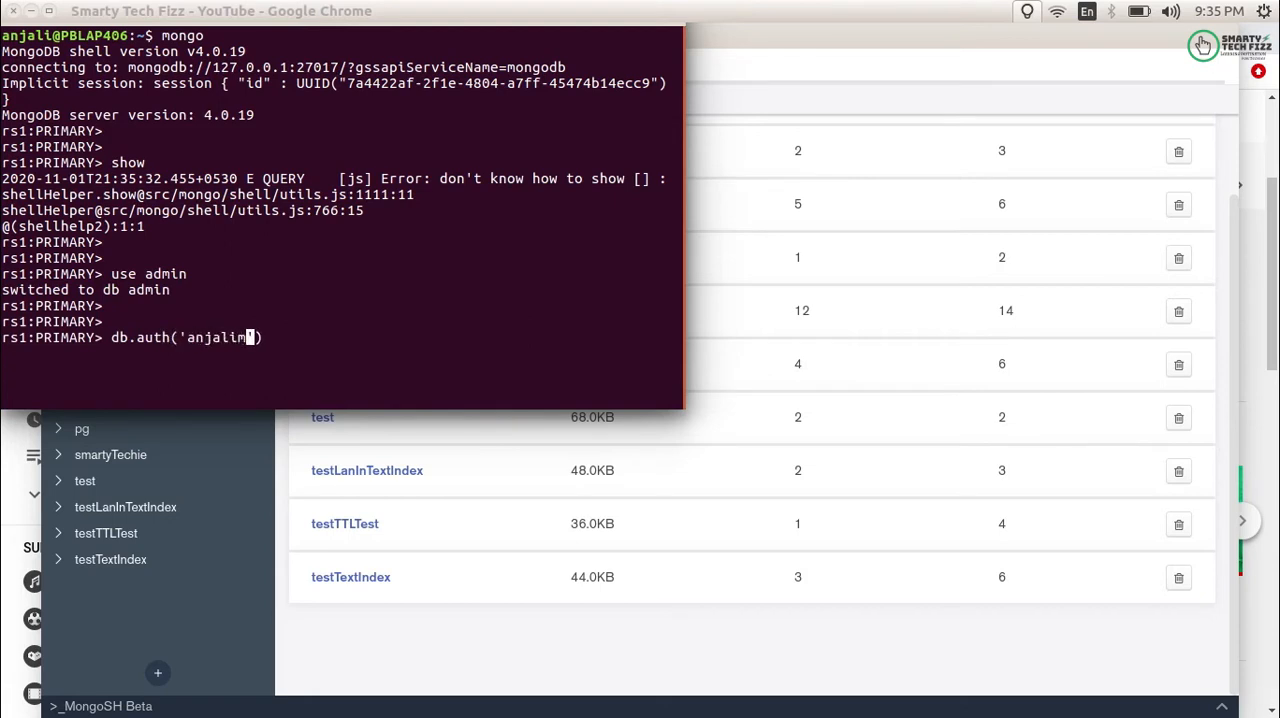
{"action": "key", "text": "Return"}
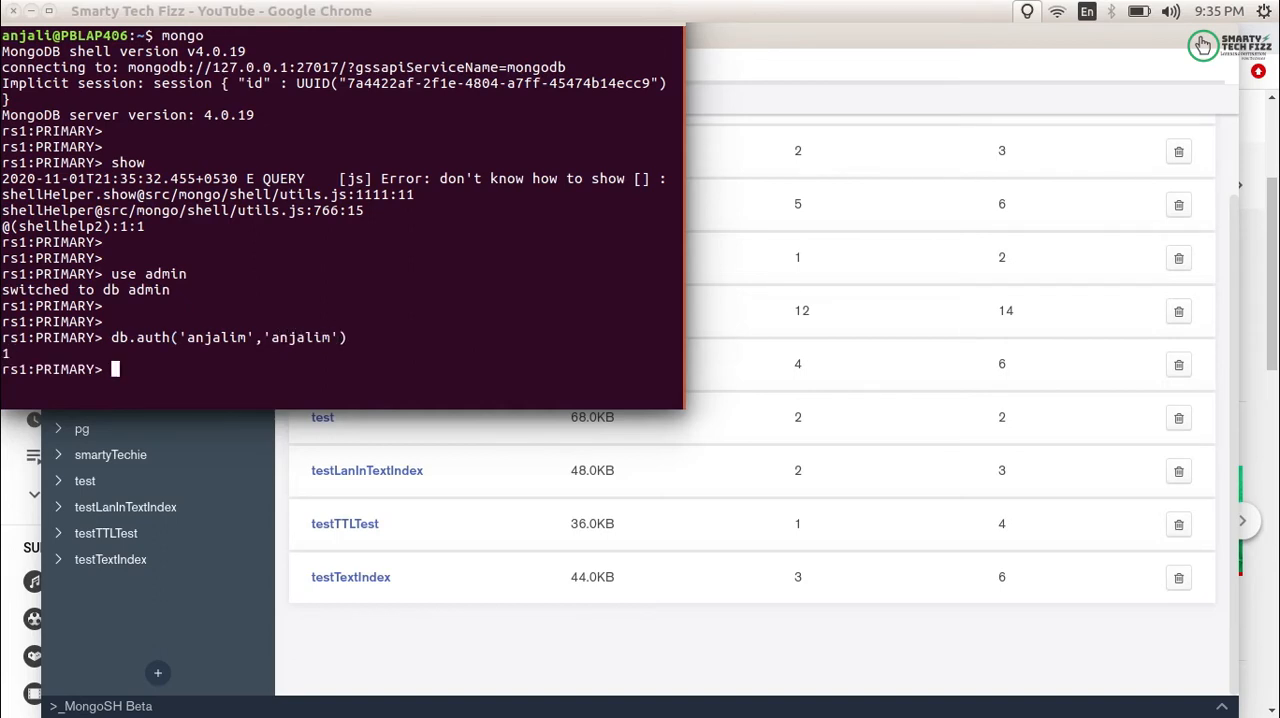
- List all databases in the mongo shell with show dbs and highlight the listed entries
{"action": "key", "text": "Return"}
{"action": "key", "text": "Return"}
{"action": "type", "text": "sh"}
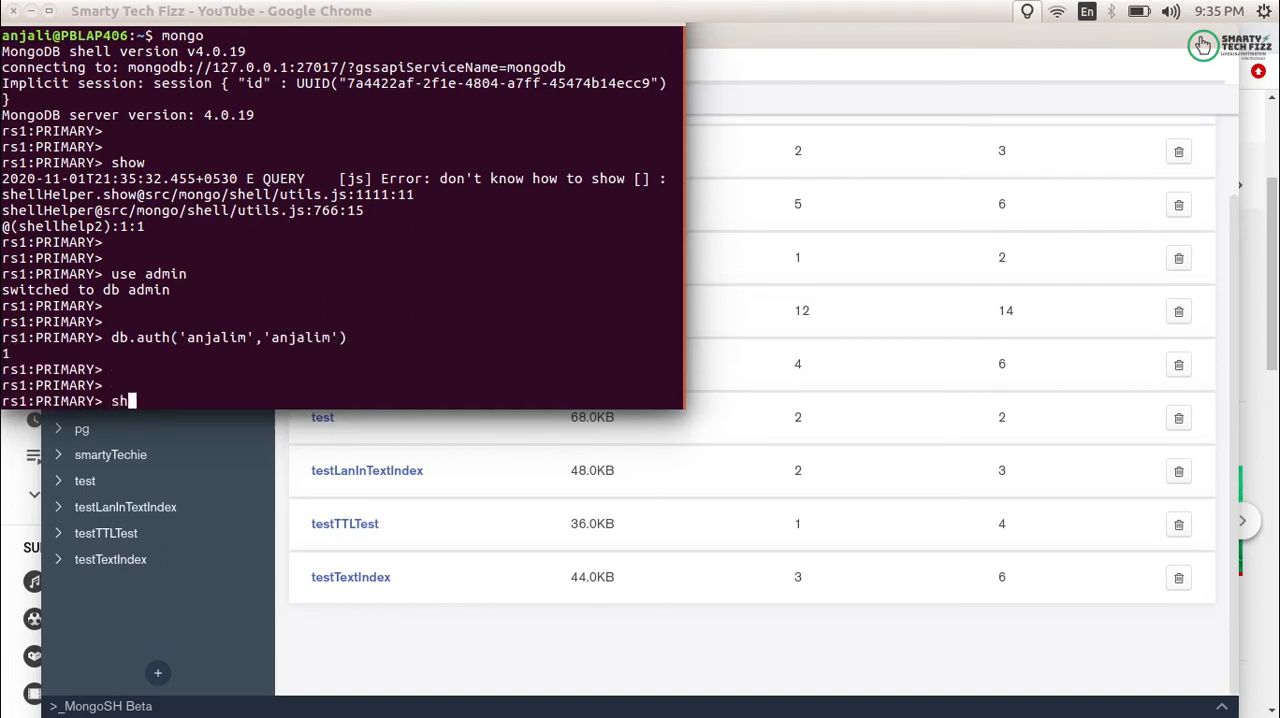
{"action": "type", "text": "ow dbs"}
{"action": "key", "text": "Return"}
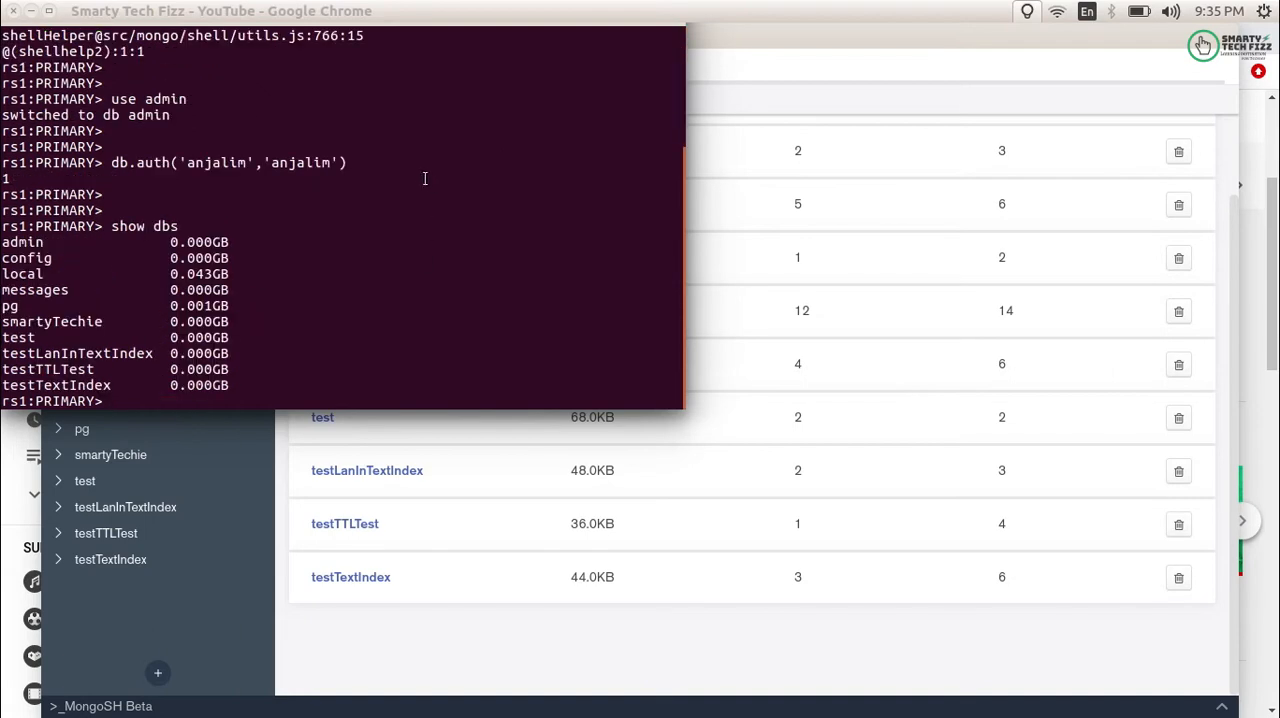
{"action": "left_click_drag", "start_coordinate": [237, 381], "coordinate": [4, 256]}
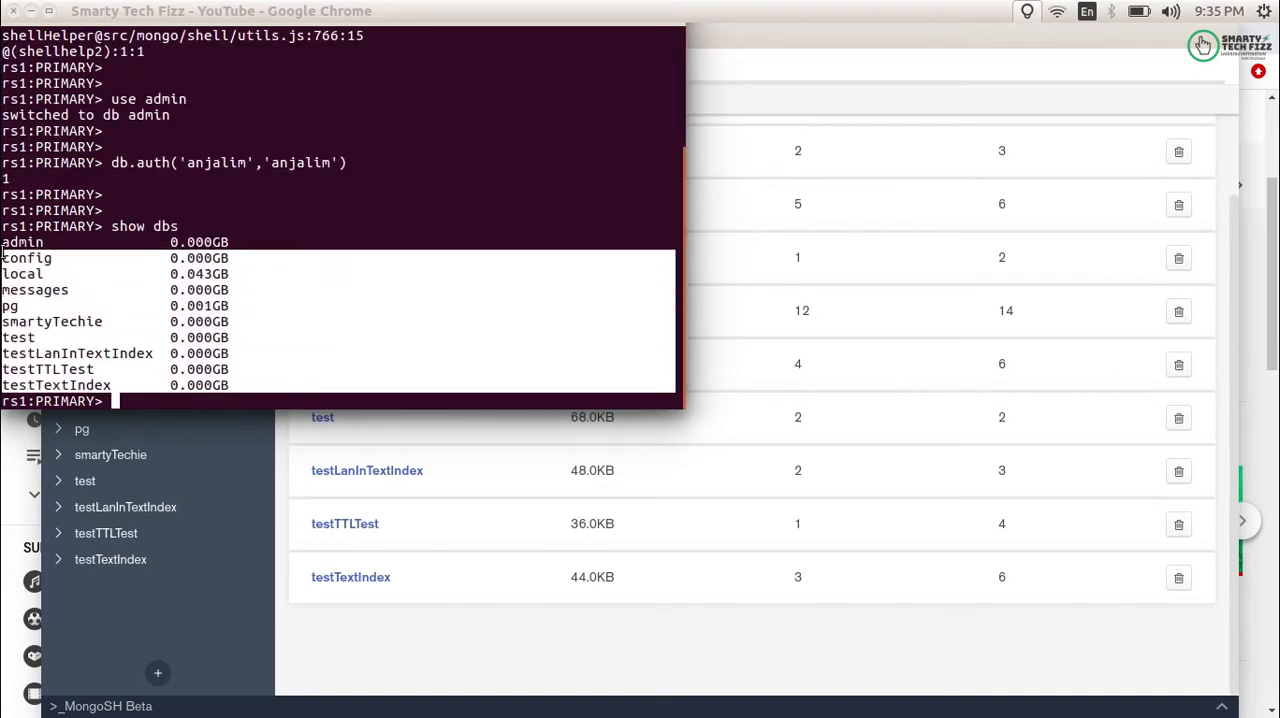
- Return to MongoDB Compass and examine the database list and the connected host
{"action": "left_click", "coordinate": [938, 129]}
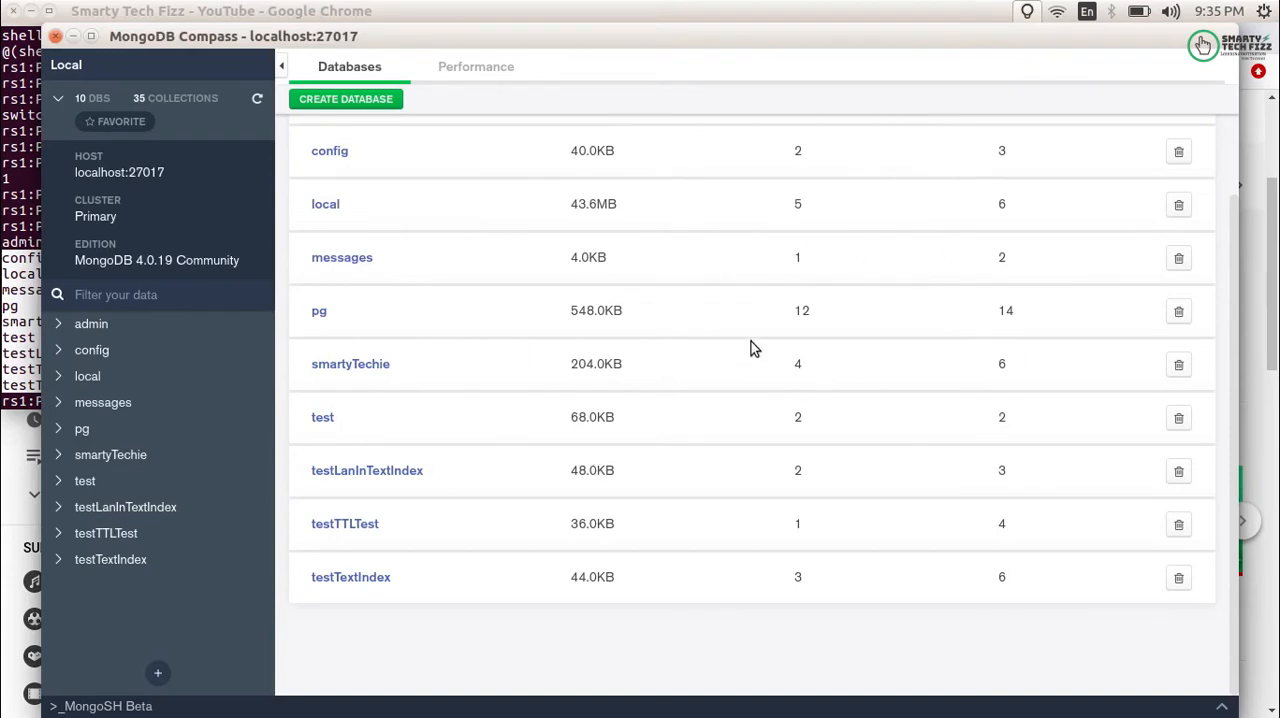
{"action": "scroll", "coordinate": [700, 340], "scroll_direction": "up", "scroll_amount": 2}
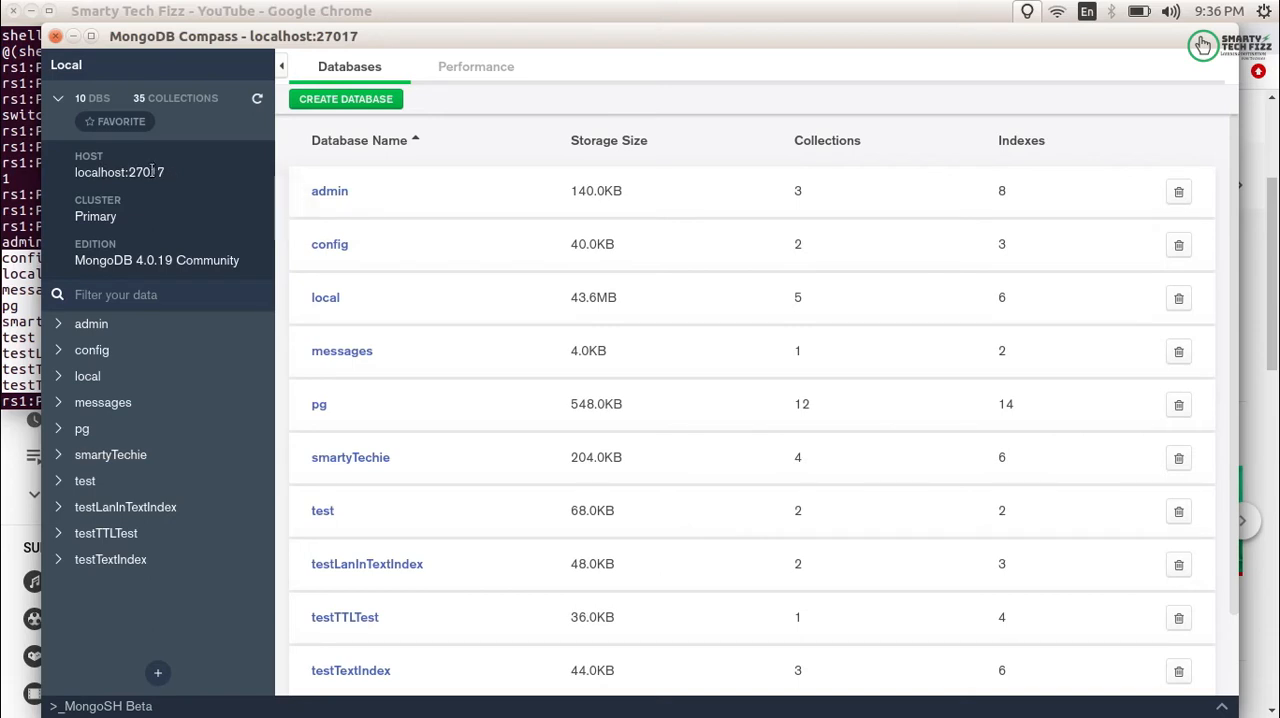
{"action": "left_click_drag", "start_coordinate": [120, 173], "coordinate": [79, 174]}
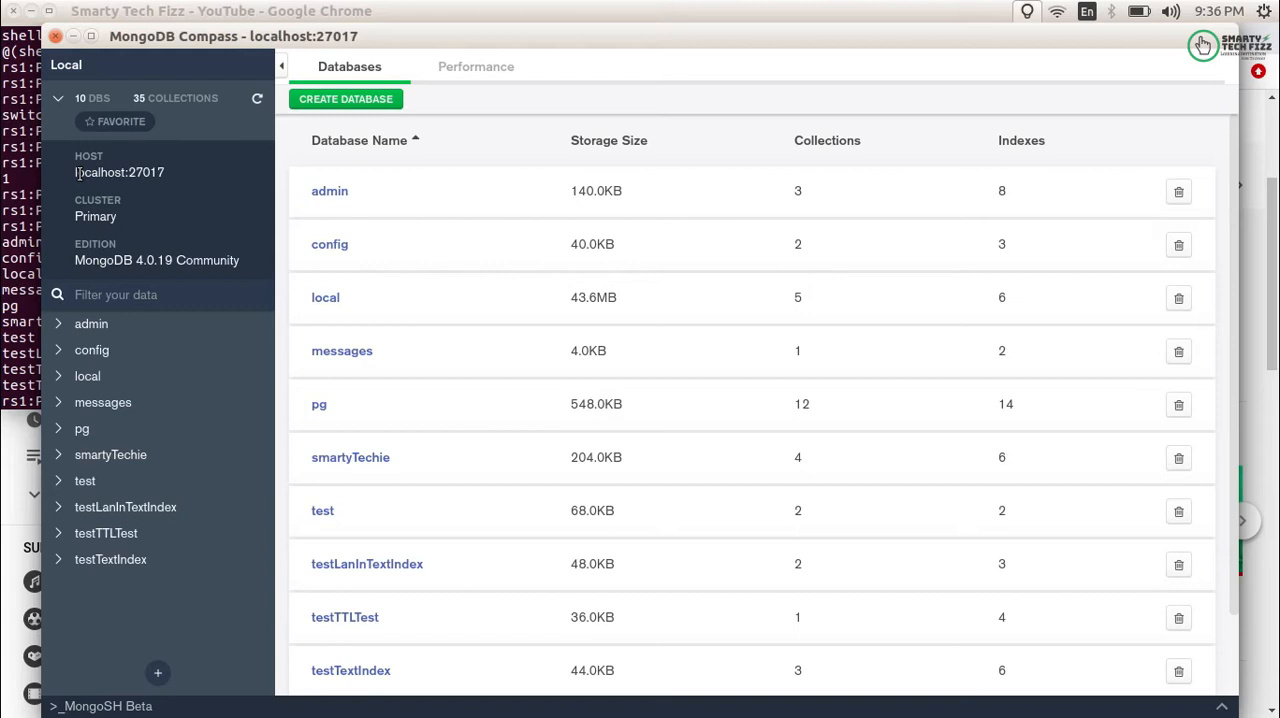
- Open a new connection window from the connected local server
{"action": "mouse_move", "coordinate": [203, 42]}
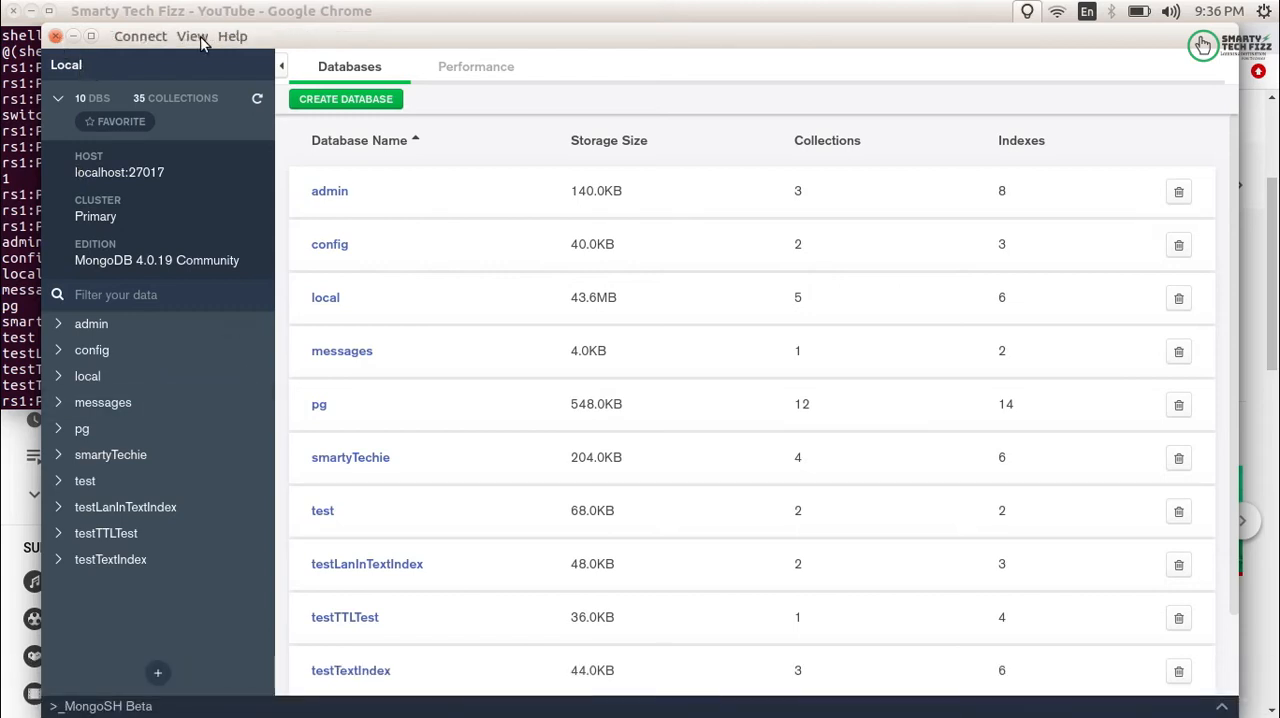
{"action": "left_click", "coordinate": [133, 42]}
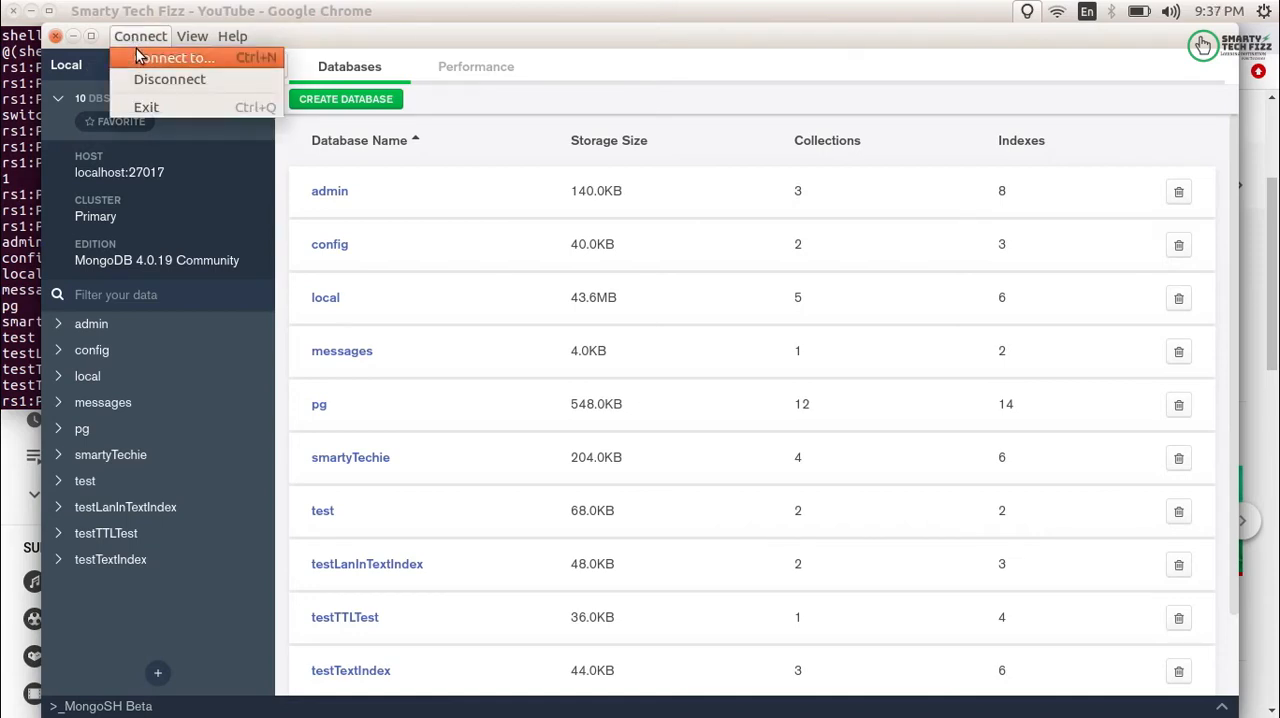
{"action": "left_click", "coordinate": [160, 57]}
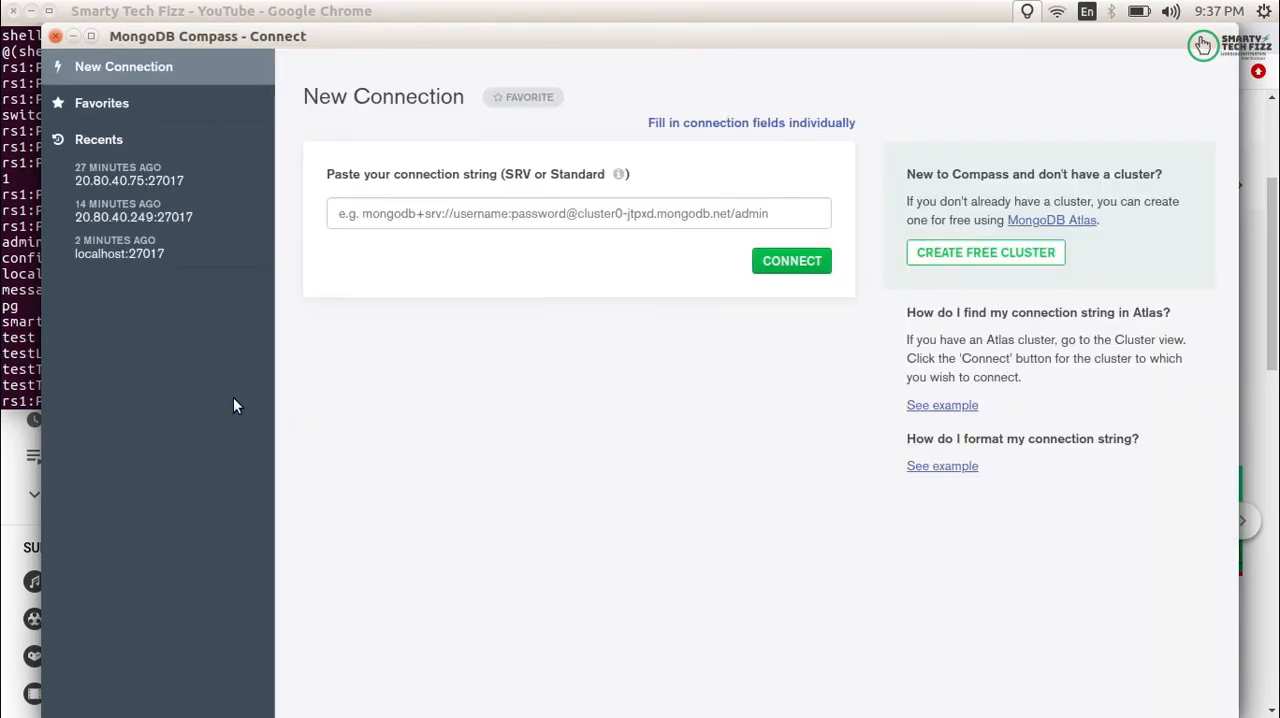
- View the connection strings of the recent 20.80.40.75:27017 and localhost:27017 connections, reading the localhost string's remaining parameters
{"action": "left_click", "coordinate": [163, 187]}
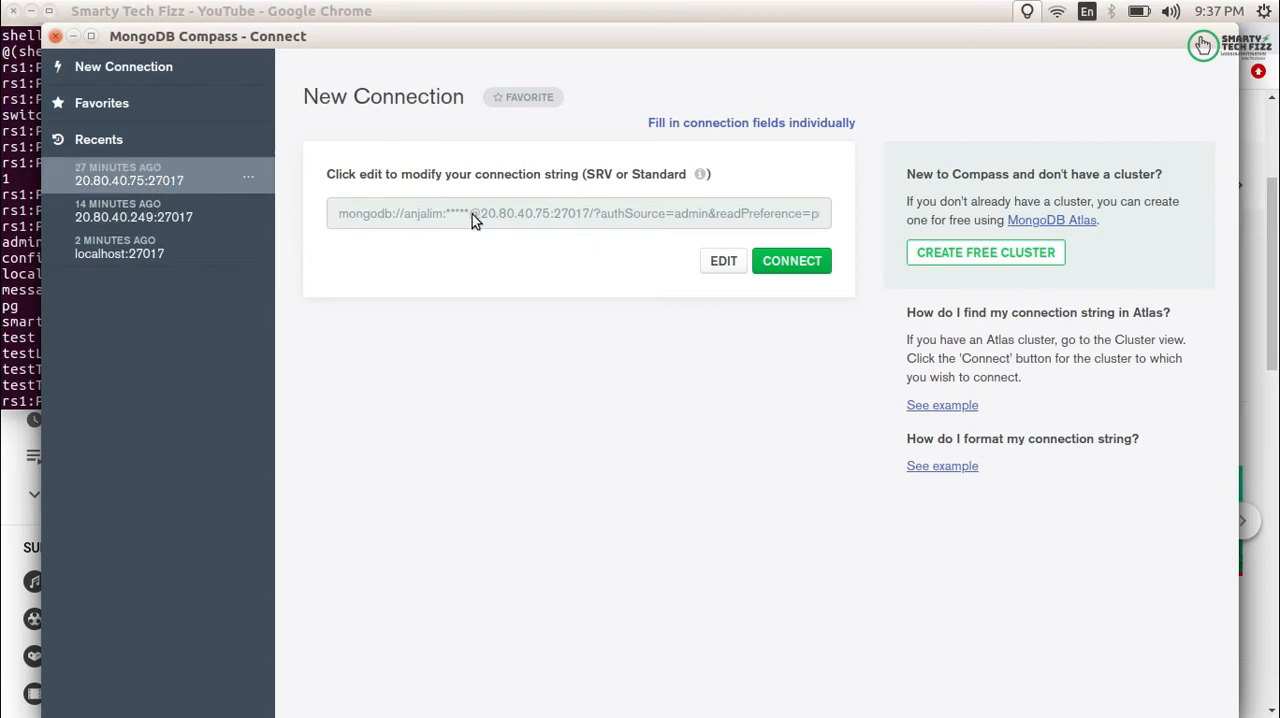
{"action": "left_click", "coordinate": [143, 254]}
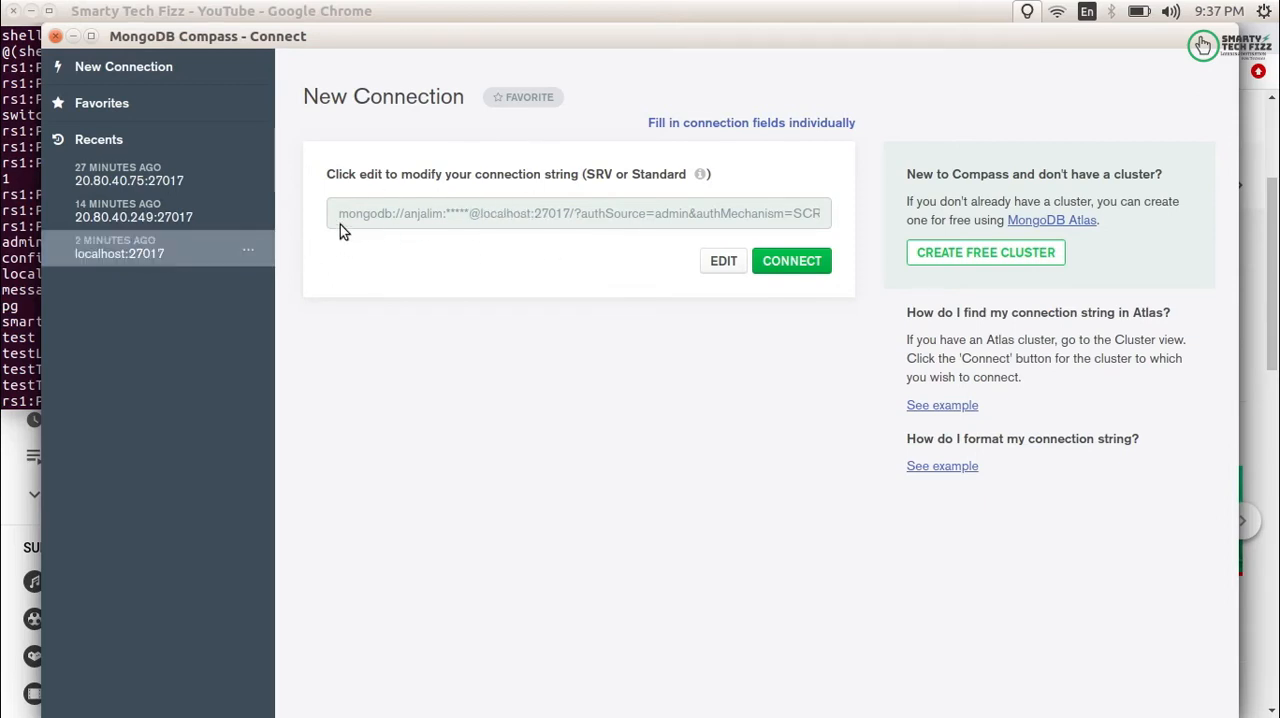
{"action": "scroll", "coordinate": [526, 220], "scroll_direction": "right", "scroll_amount": 5}
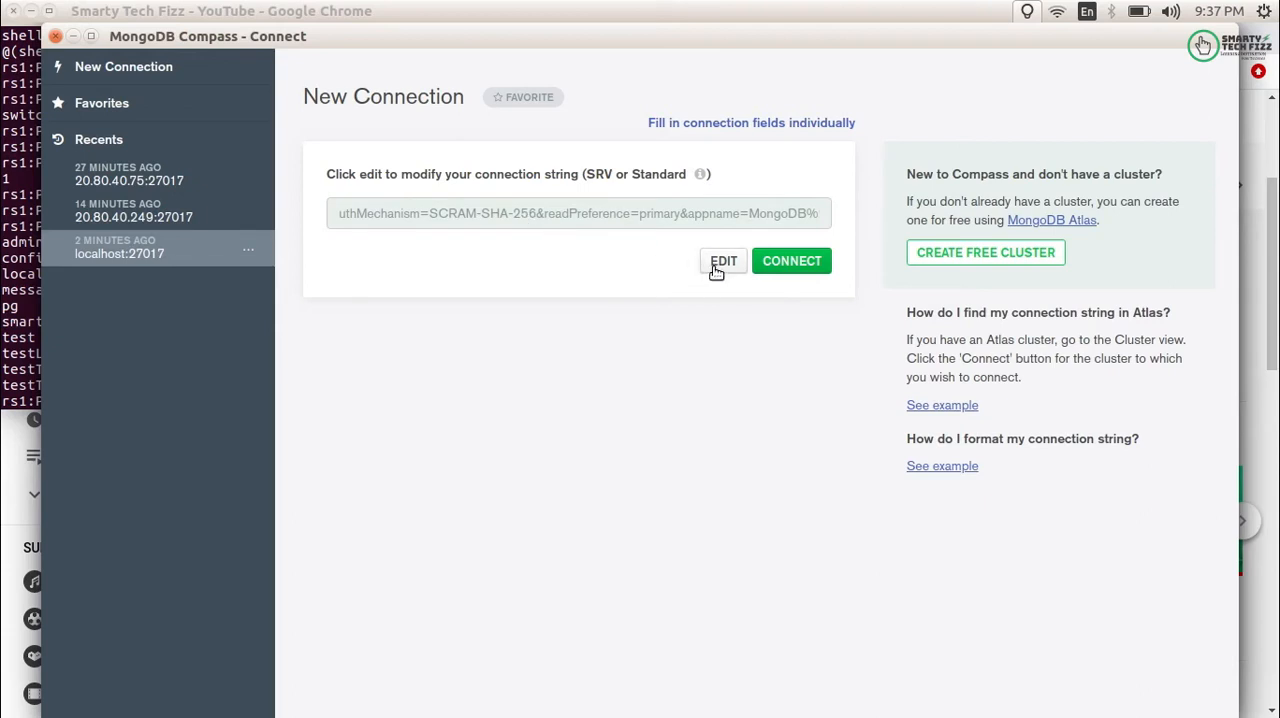
- Load the recent 20.80.40.75:27017 connection as individual connection fields and check its hostname and port
{"action": "left_click", "coordinate": [171, 187]}
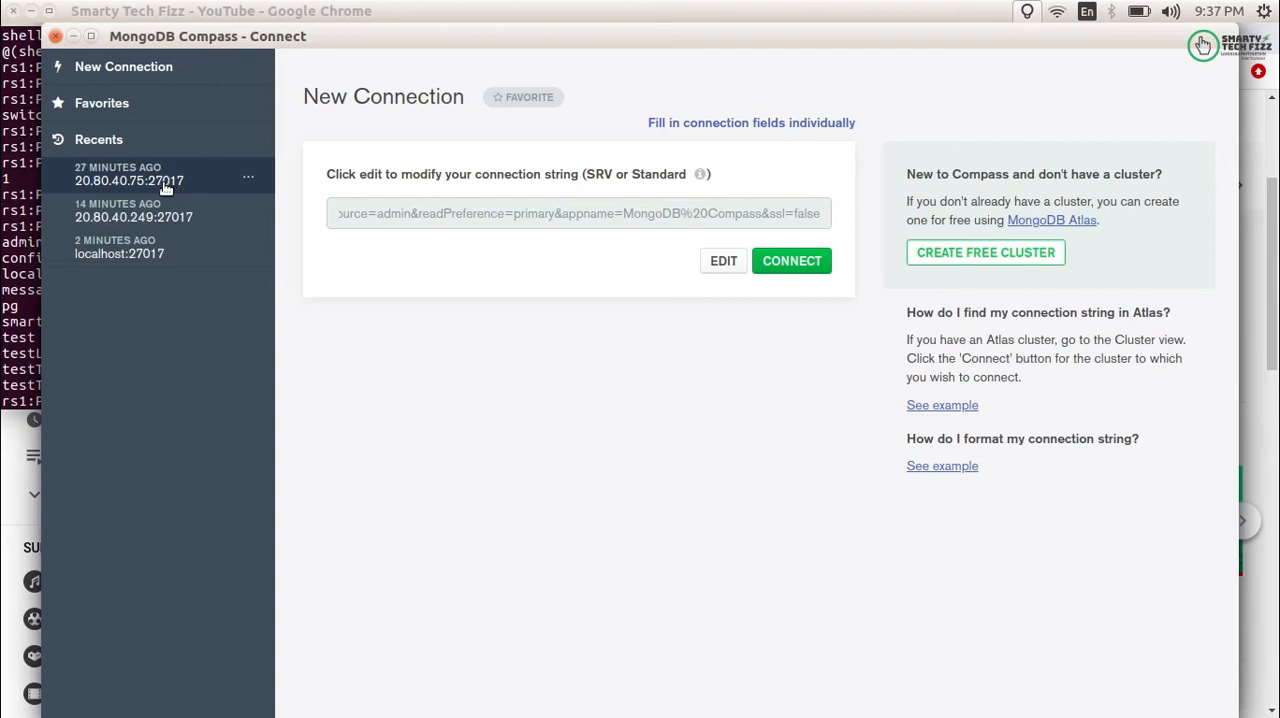
{"action": "left_click", "coordinate": [733, 125]}
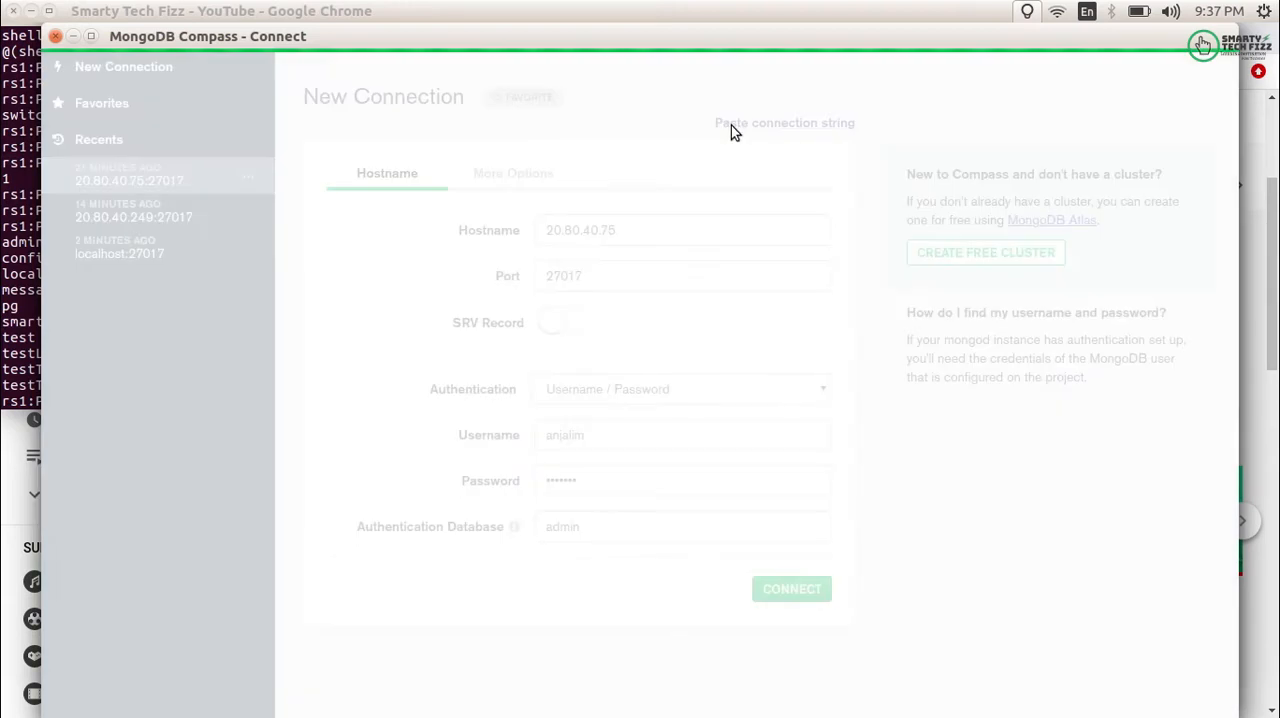
{"action": "left_click_drag", "start_coordinate": [631, 235], "coordinate": [531, 231]}
{"action": "left_click_drag", "start_coordinate": [594, 274], "coordinate": [526, 286]}
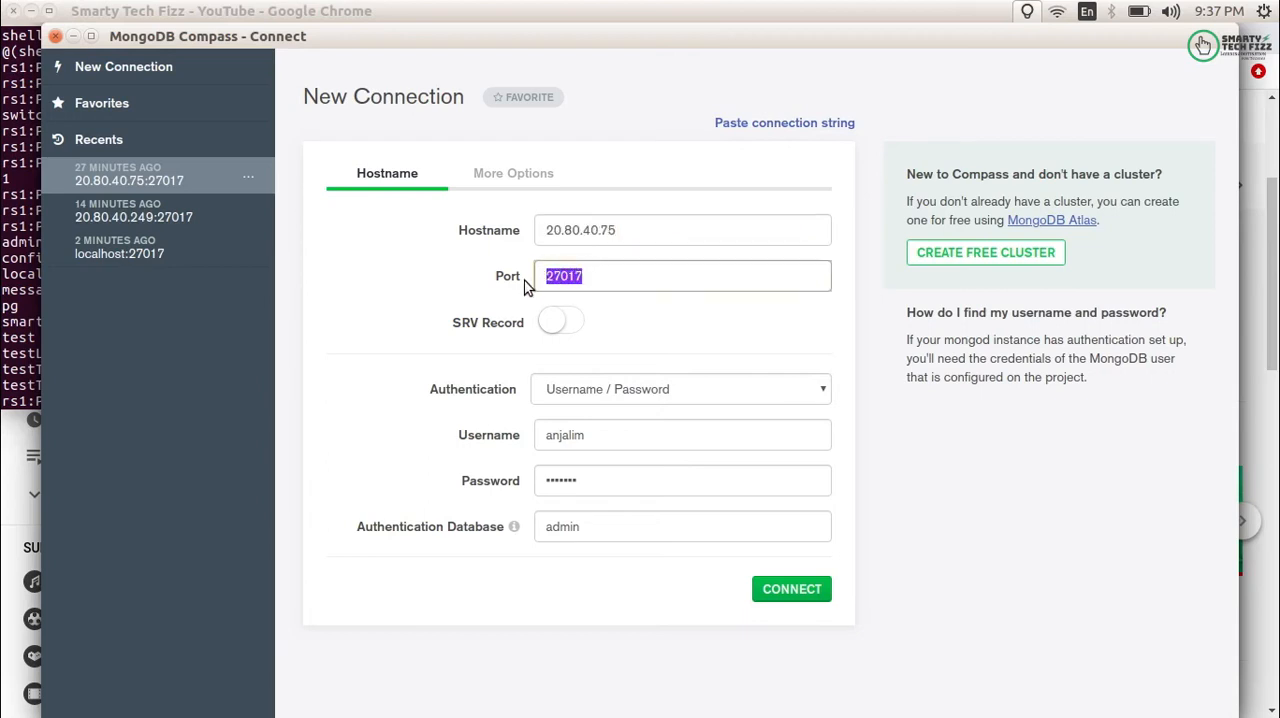
- Review the authentication methods, keeping Username / Password, and check the username, password and authentication database fields
{"action": "left_click", "coordinate": [581, 400]}
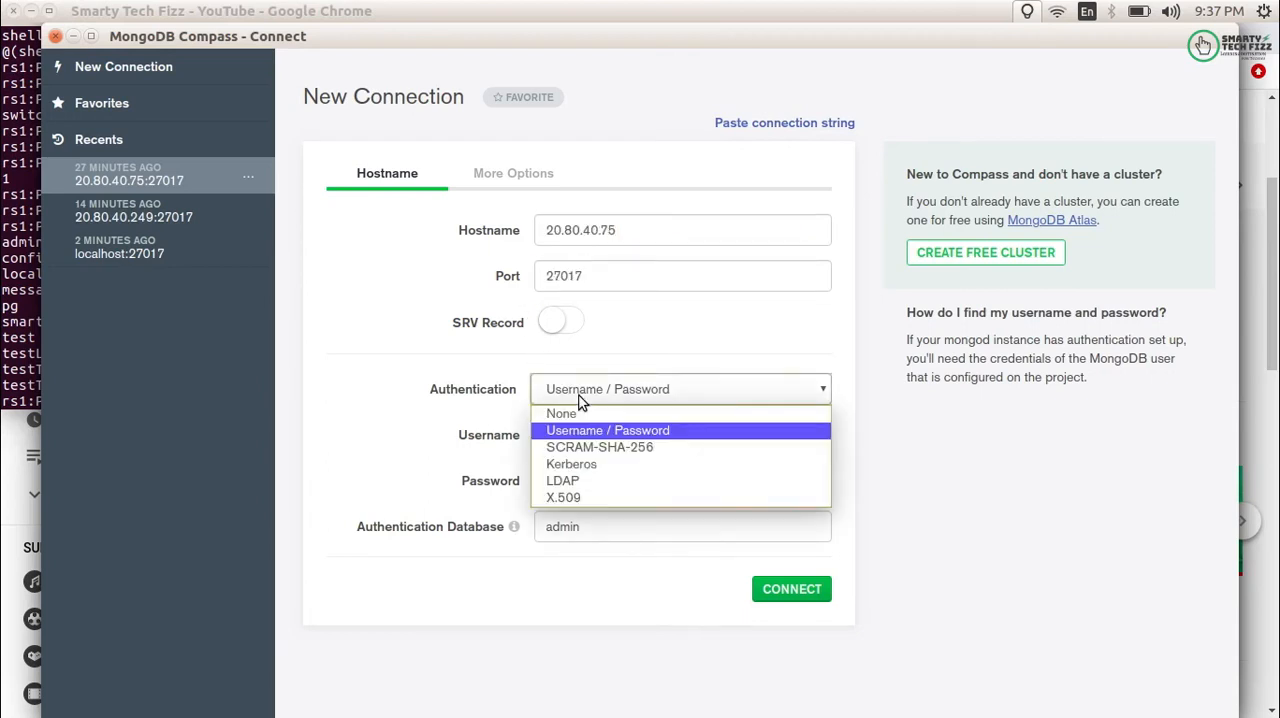
{"action": "left_click", "coordinate": [611, 437]}
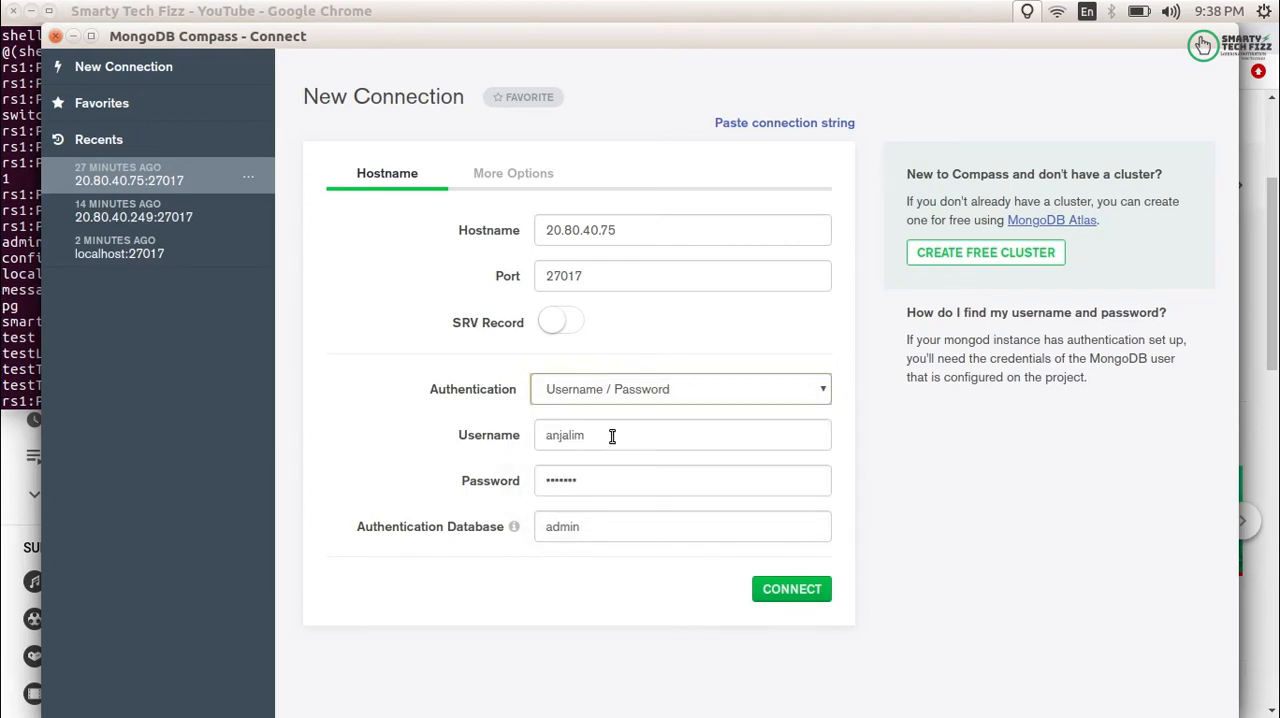
{"action": "left_click_drag", "start_coordinate": [612, 435], "coordinate": [537, 437]}
{"action": "left_click", "coordinate": [593, 484]}
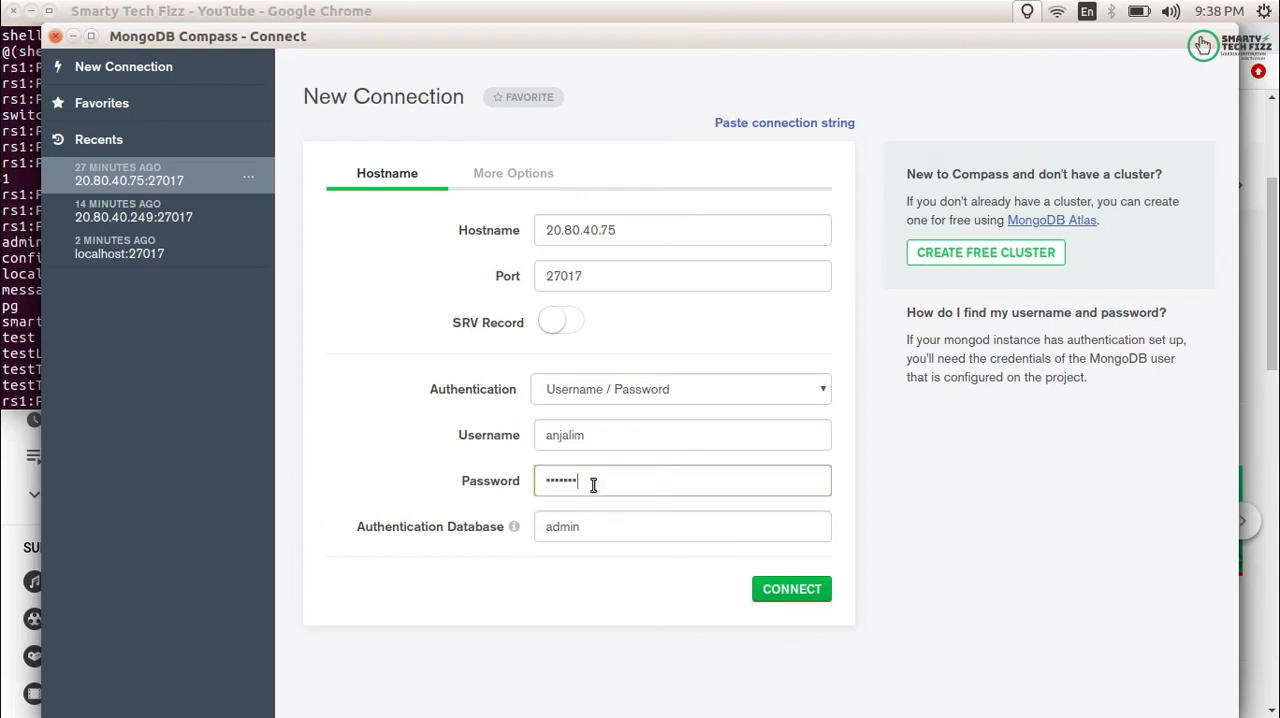
{"action": "double_click", "coordinate": [593, 484]}
{"action": "left_click", "coordinate": [593, 530]}
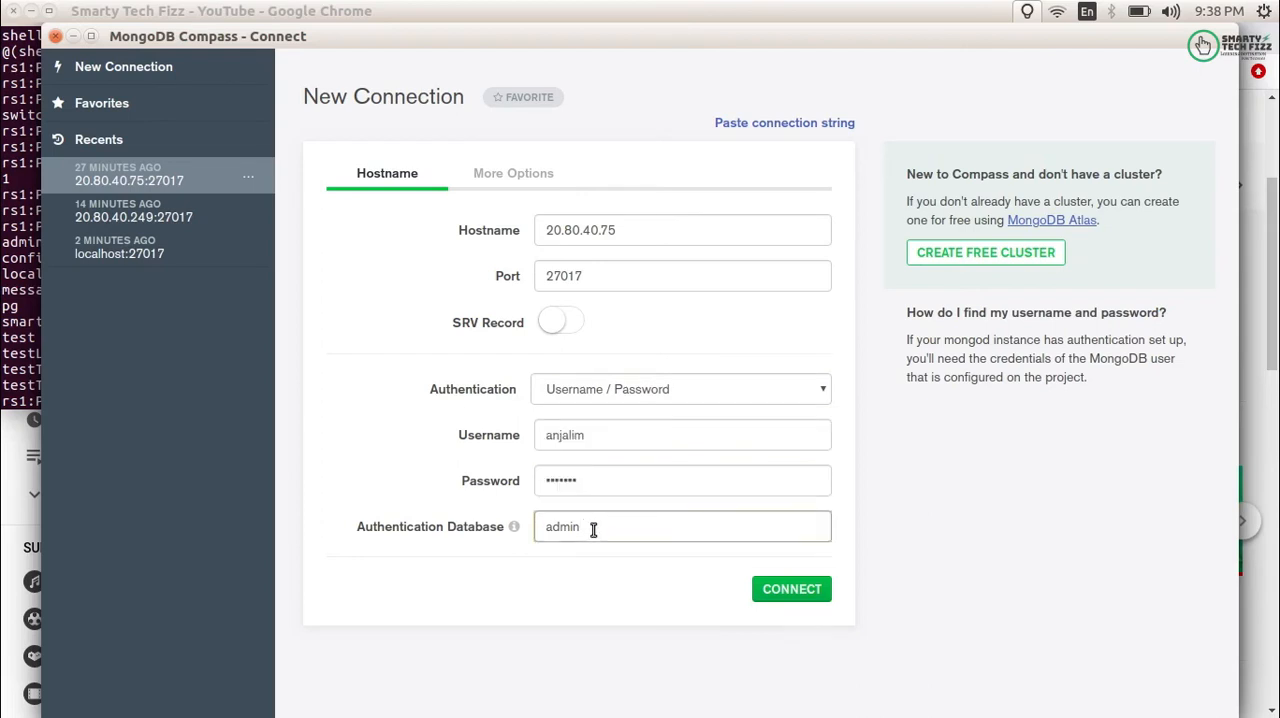
- Examine the connection's replica set, read preference, SSL and SSH tunnel options alongside its hostname settings
{"action": "left_click", "coordinate": [508, 179]}
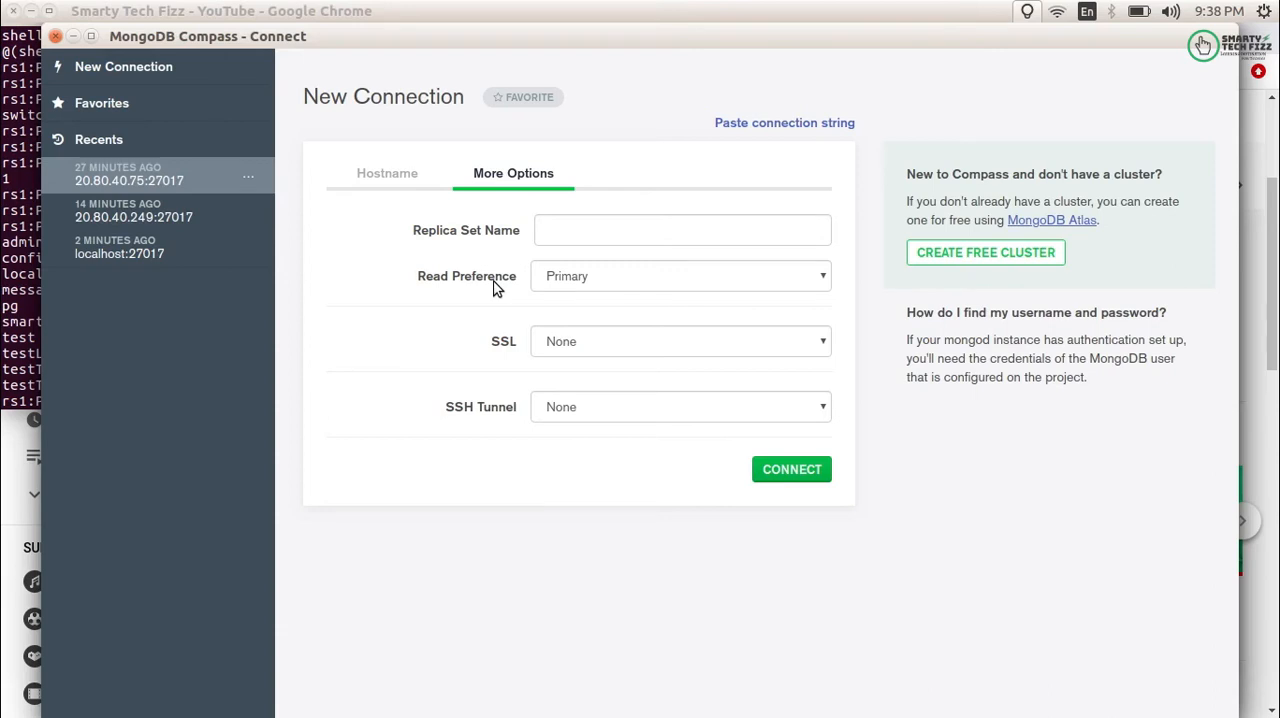
{"action": "left_click", "coordinate": [400, 177]}
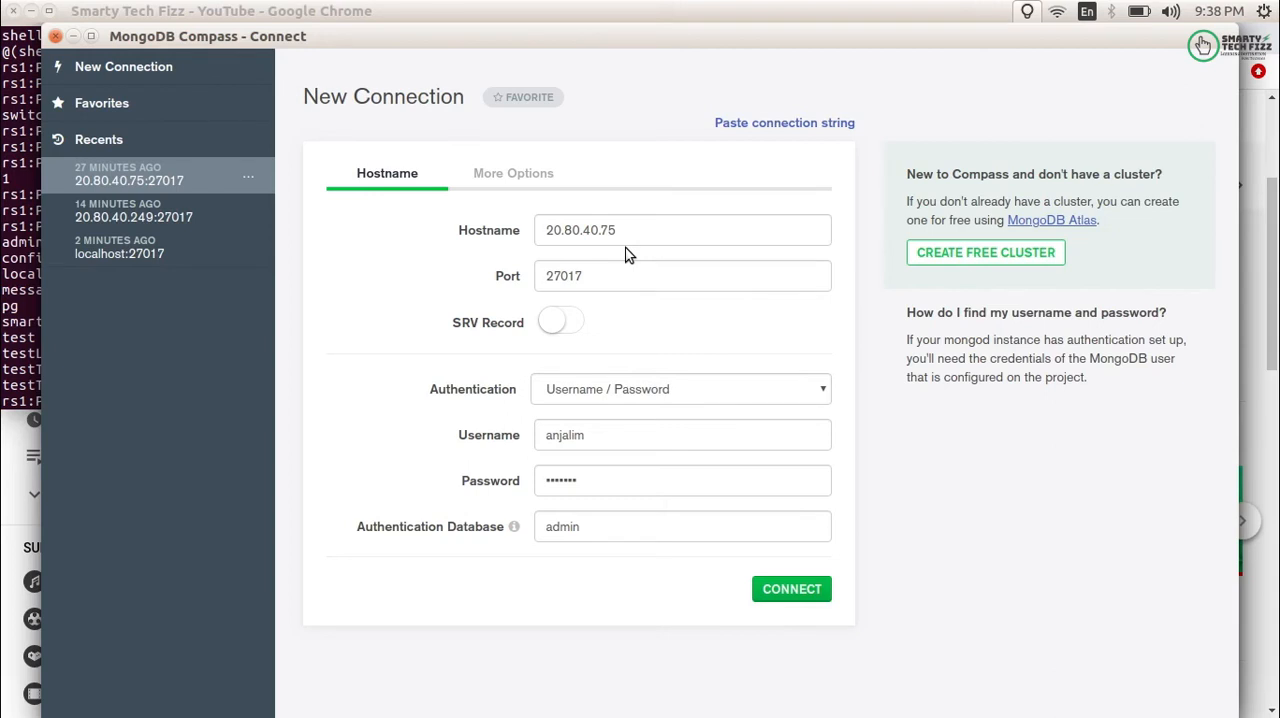
{"action": "left_click", "coordinate": [525, 178]}
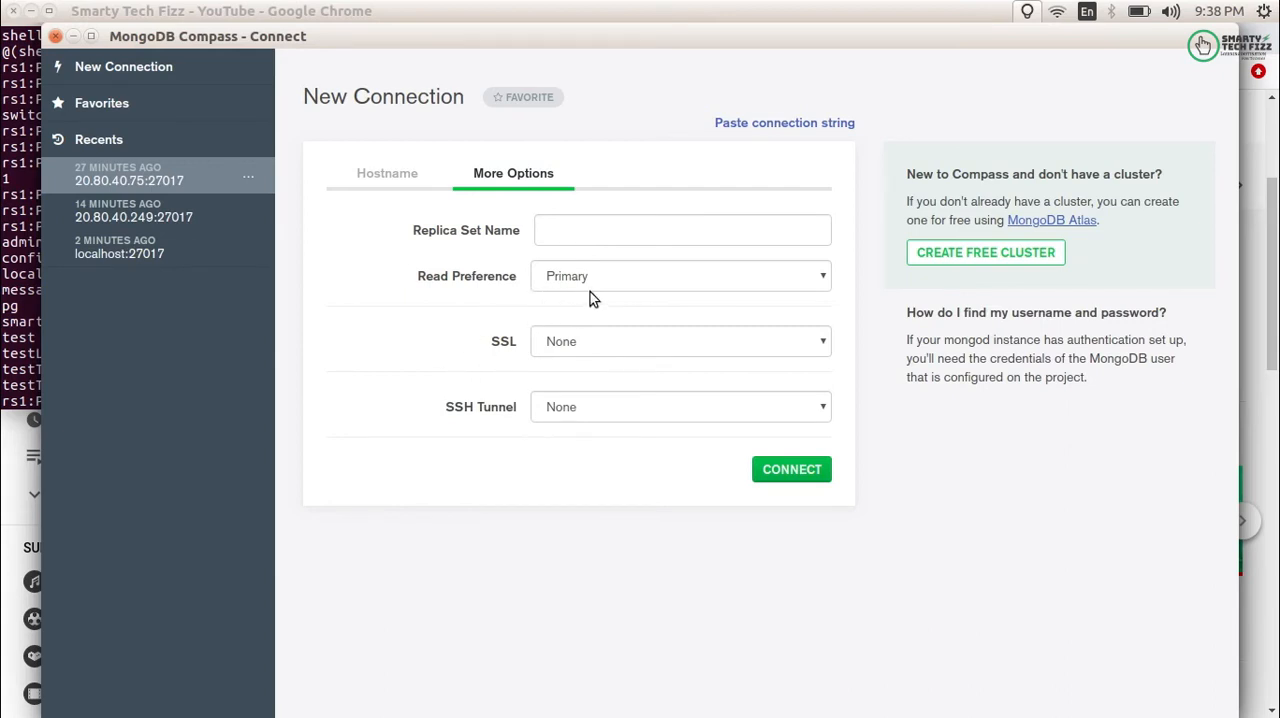
{"action": "left_click", "coordinate": [366, 173]}
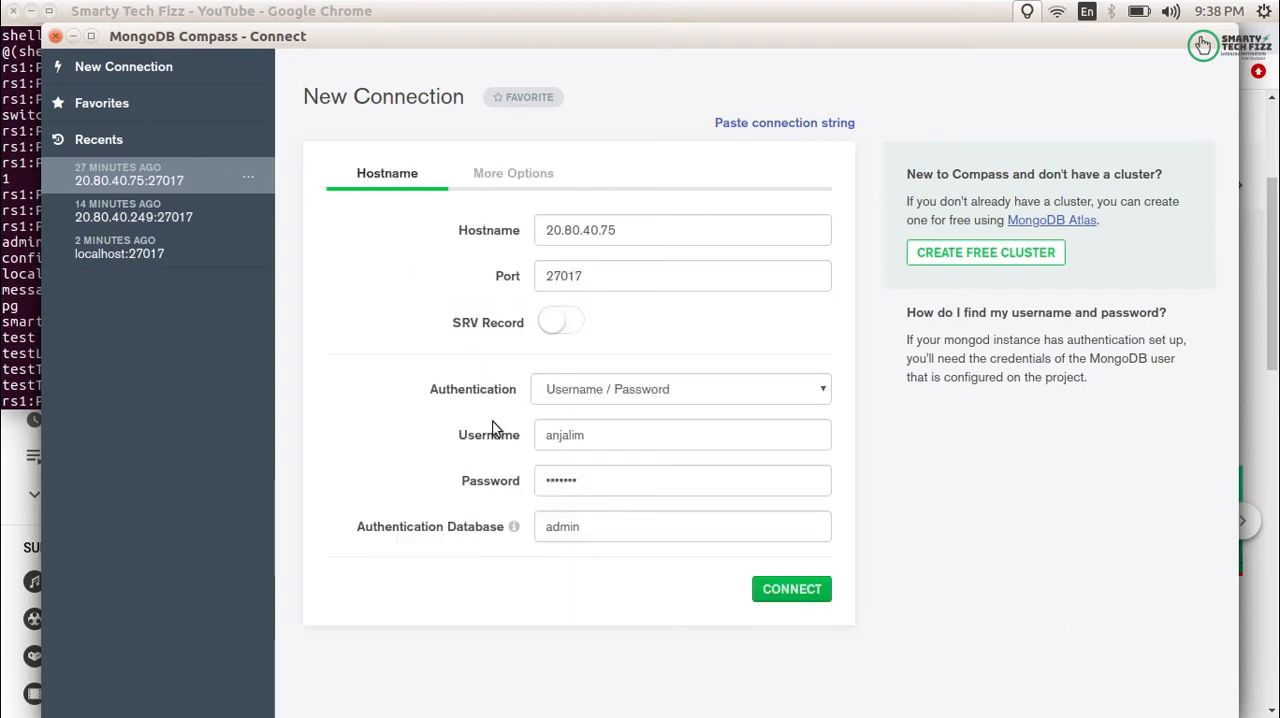
- Connect to the 20.80.40.75 server and browse its database list
{"action": "left_click", "coordinate": [797, 598]}
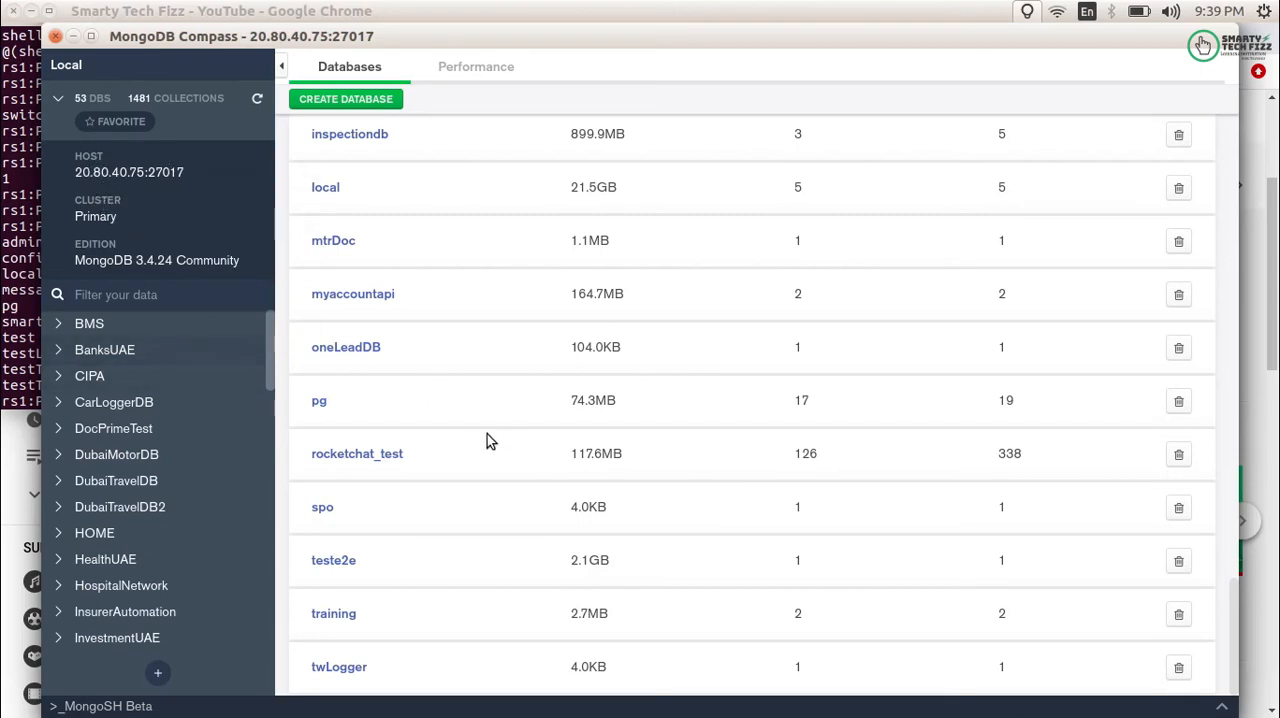
{"action": "scroll", "coordinate": [199, 567], "scroll_direction": "down", "scroll_amount": 10}
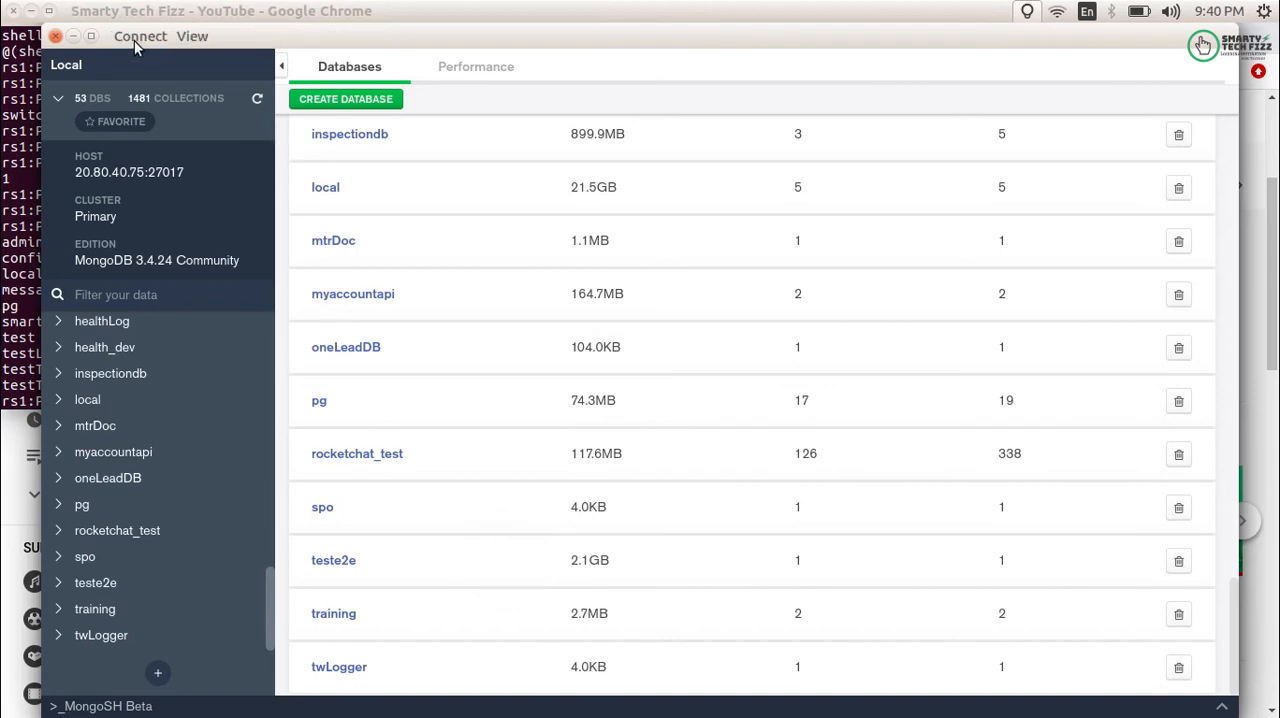
- Open a new connection window and load the recent 20.80.40.249:27017 connection as individual connection fields
{"action": "left_click", "coordinate": [136, 38]}
{"action": "left_click", "coordinate": [148, 62]}
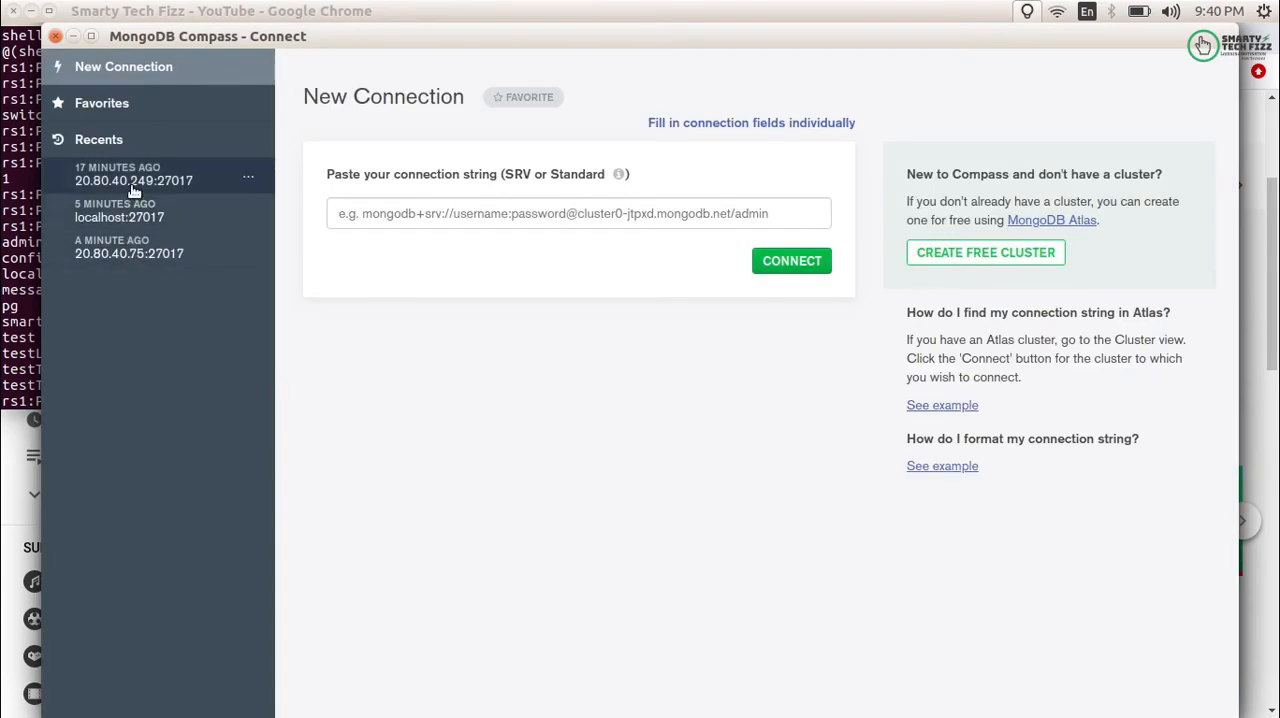
{"action": "left_click", "coordinate": [134, 189]}
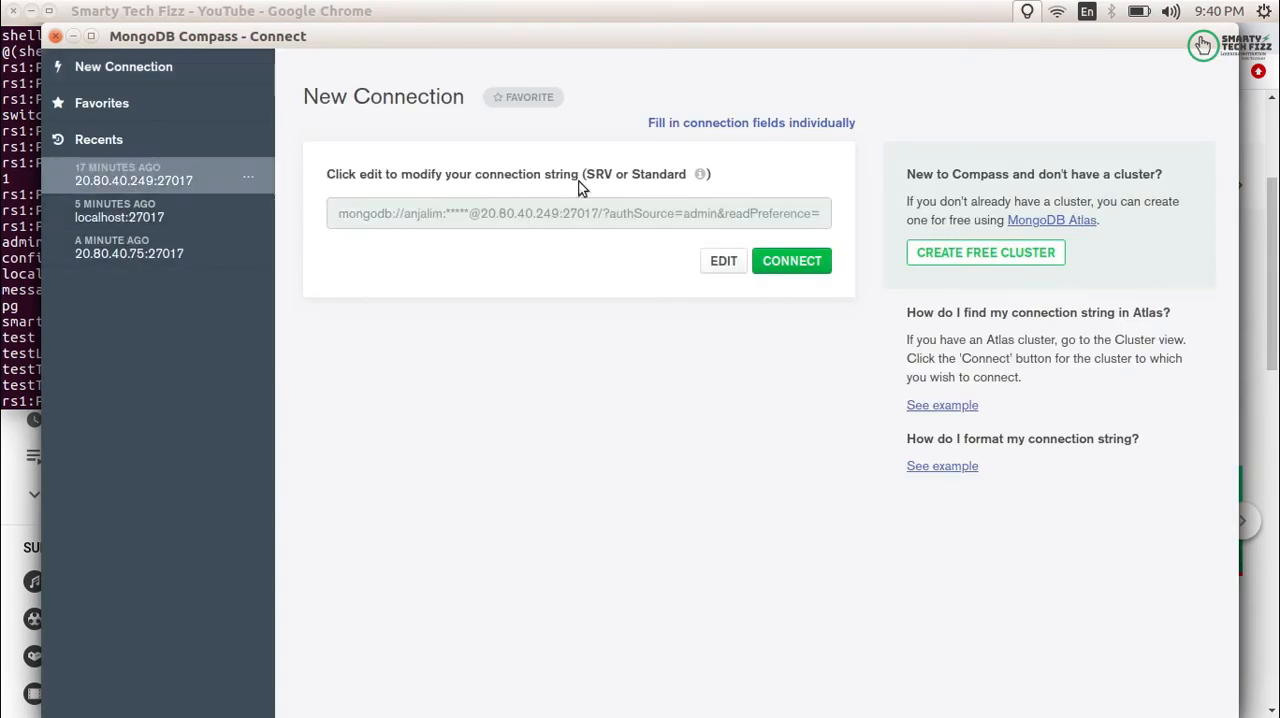
{"action": "left_click", "coordinate": [818, 122]}
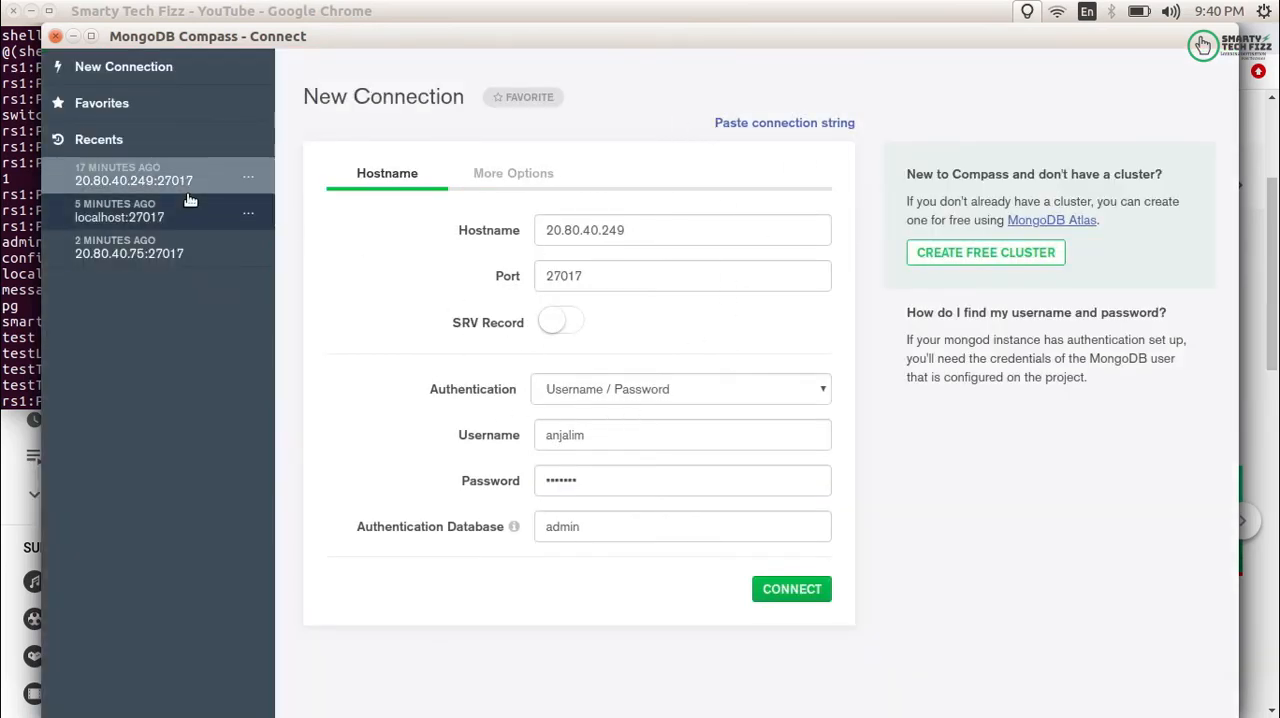
- Review the hostname, port and available authentication methods of the 20.80.40.249 connection
{"action": "left_click", "coordinate": [219, 185]}
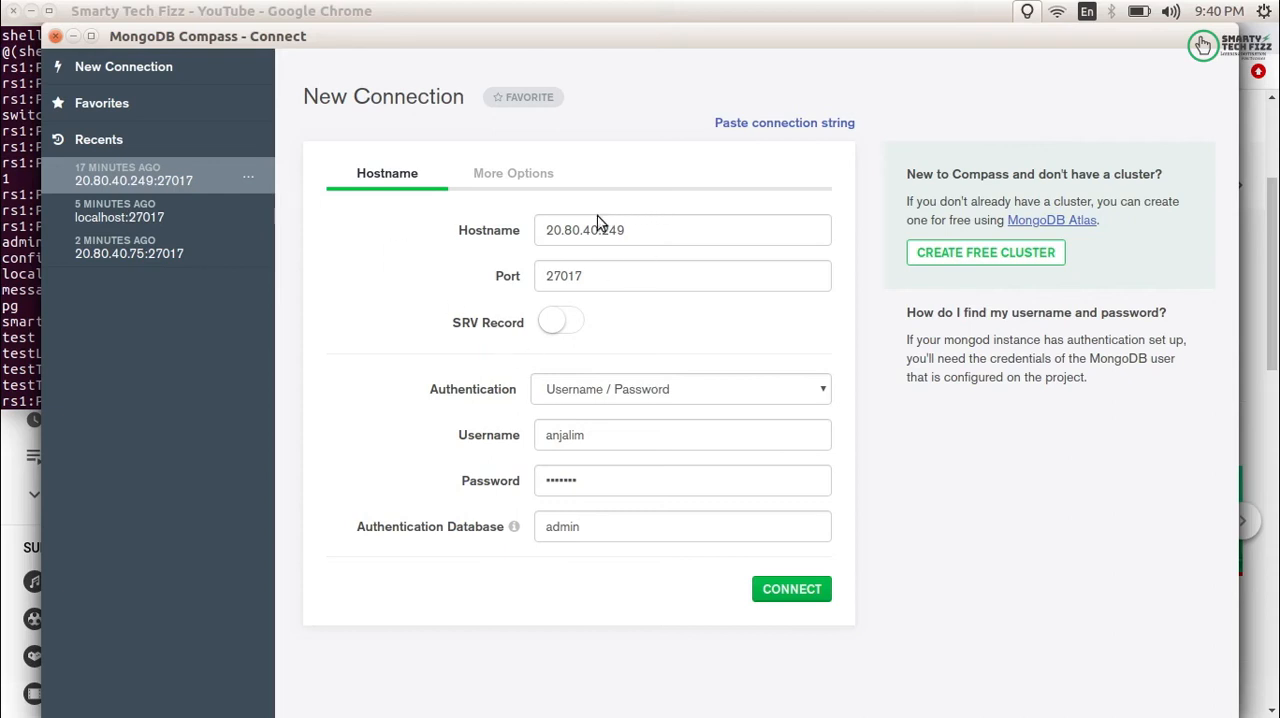
{"action": "left_click", "coordinate": [552, 229]}
{"action": "double_click", "coordinate": [552, 229]}
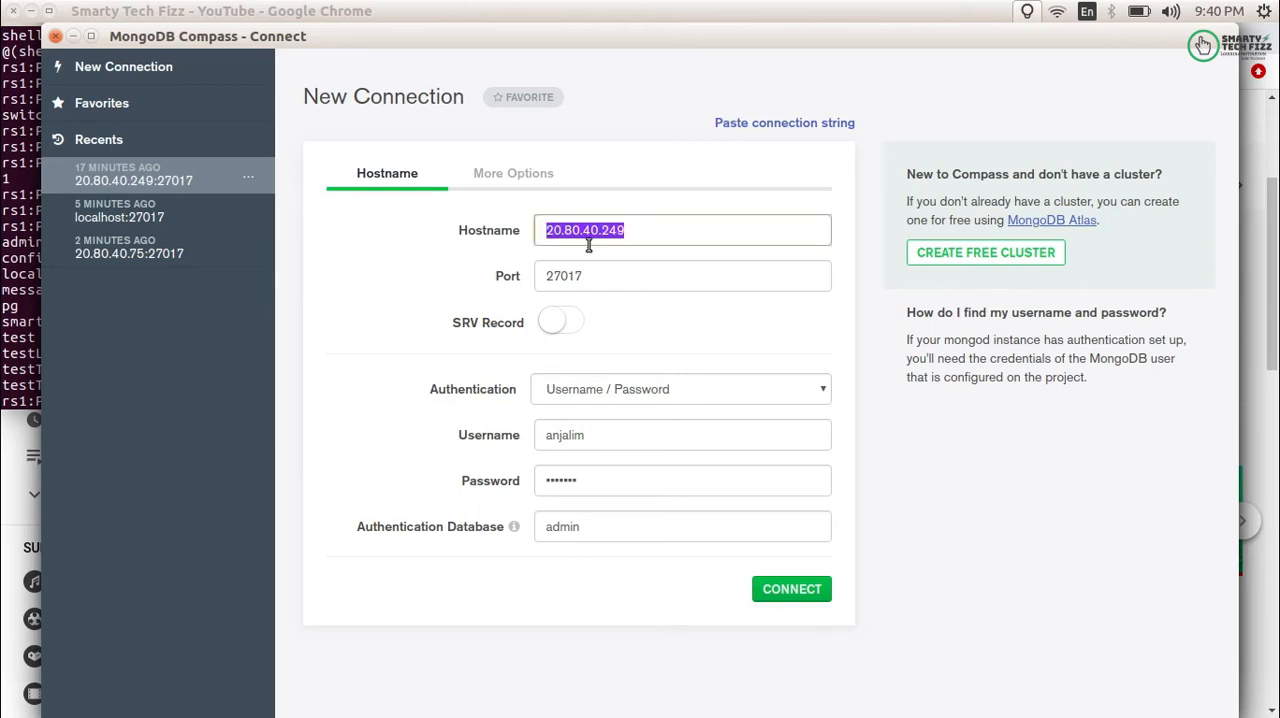
{"action": "left_click", "coordinate": [595, 277]}
{"action": "left_click", "coordinate": [602, 399]}
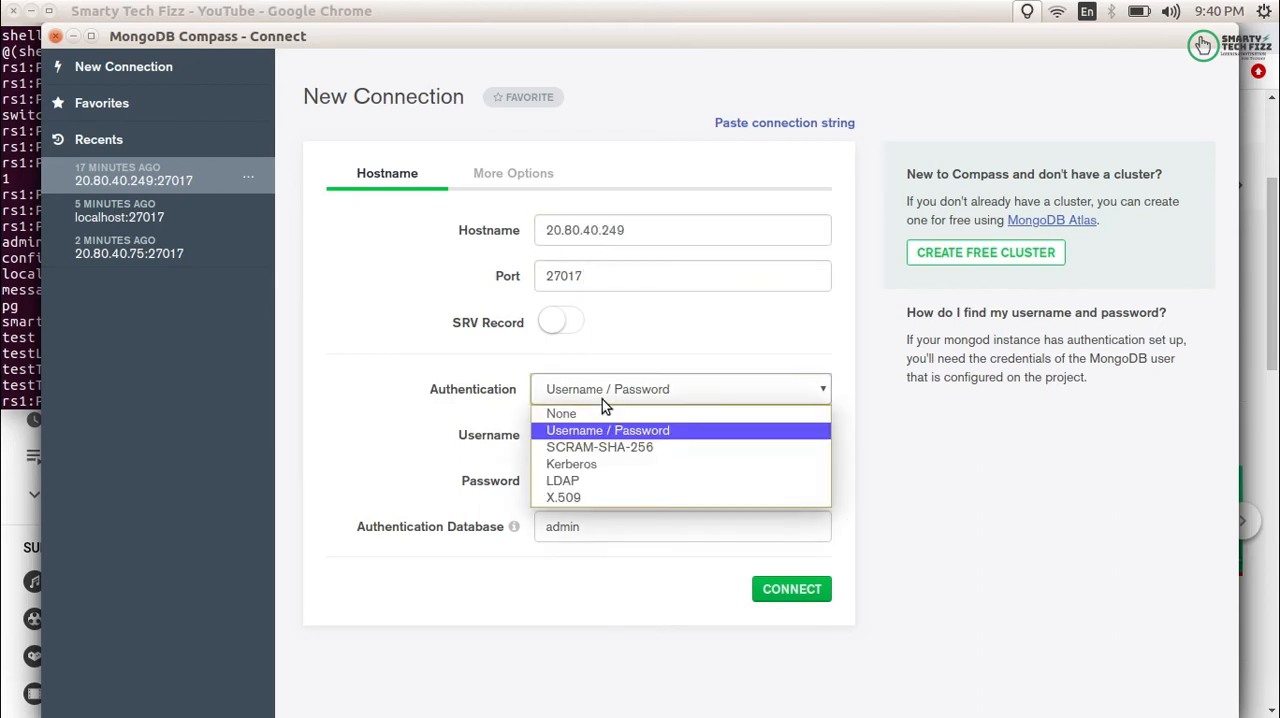
{"action": "left_click", "coordinate": [482, 385]}
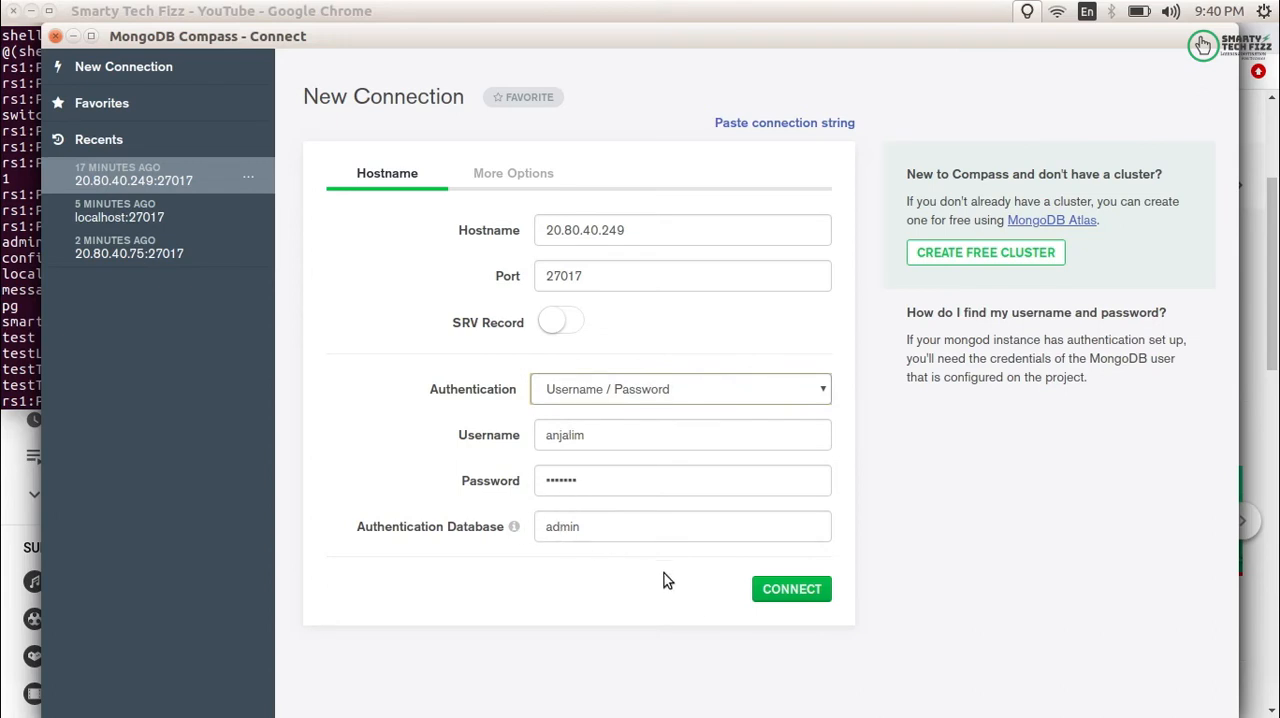
- Try the Primary read preference on the 20.80.40.249 connection, and compare it with the additional options of the recent 20.80.40.75 connection
{"action": "left_click", "coordinate": [481, 180]}
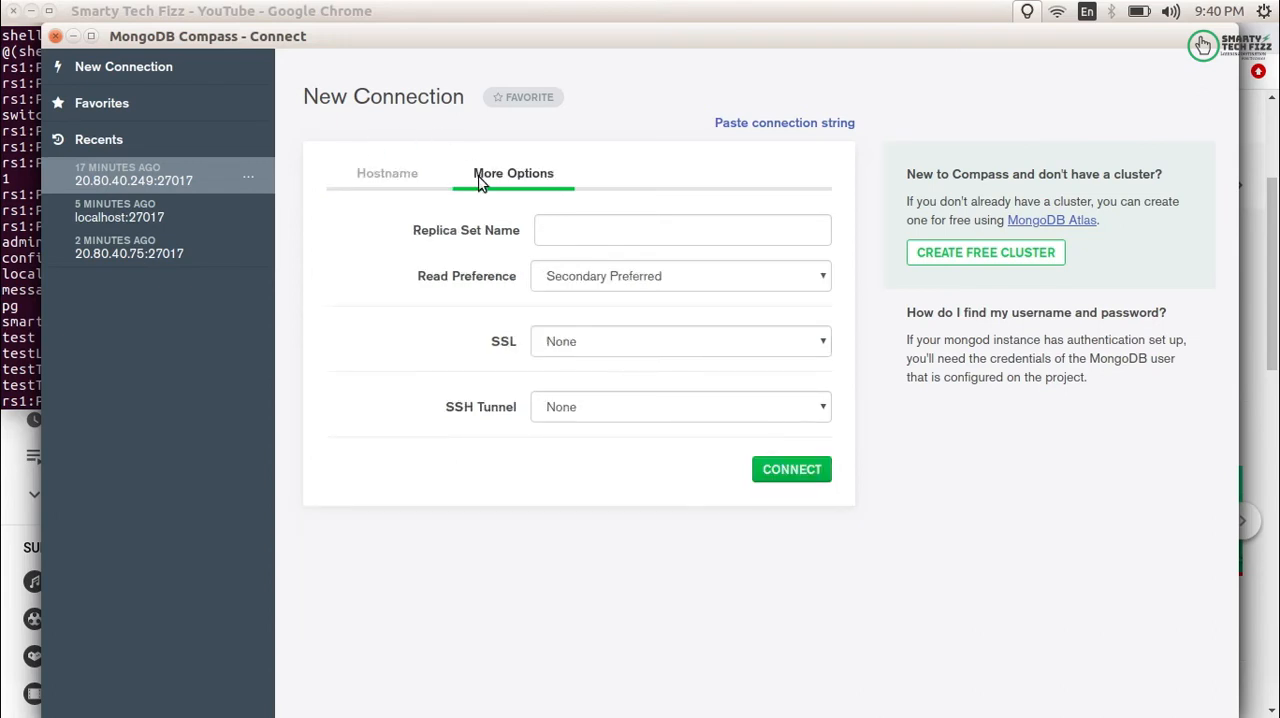
{"action": "left_click", "coordinate": [554, 280]}
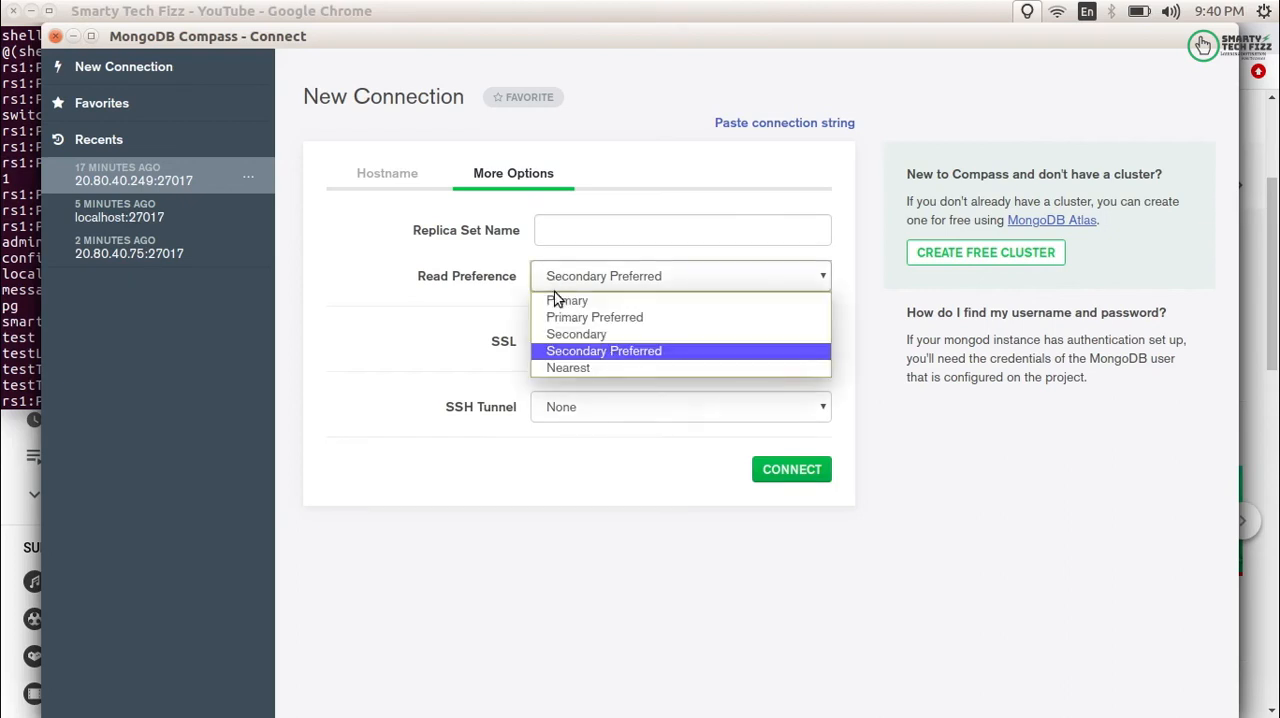
{"action": "left_click", "coordinate": [557, 301]}
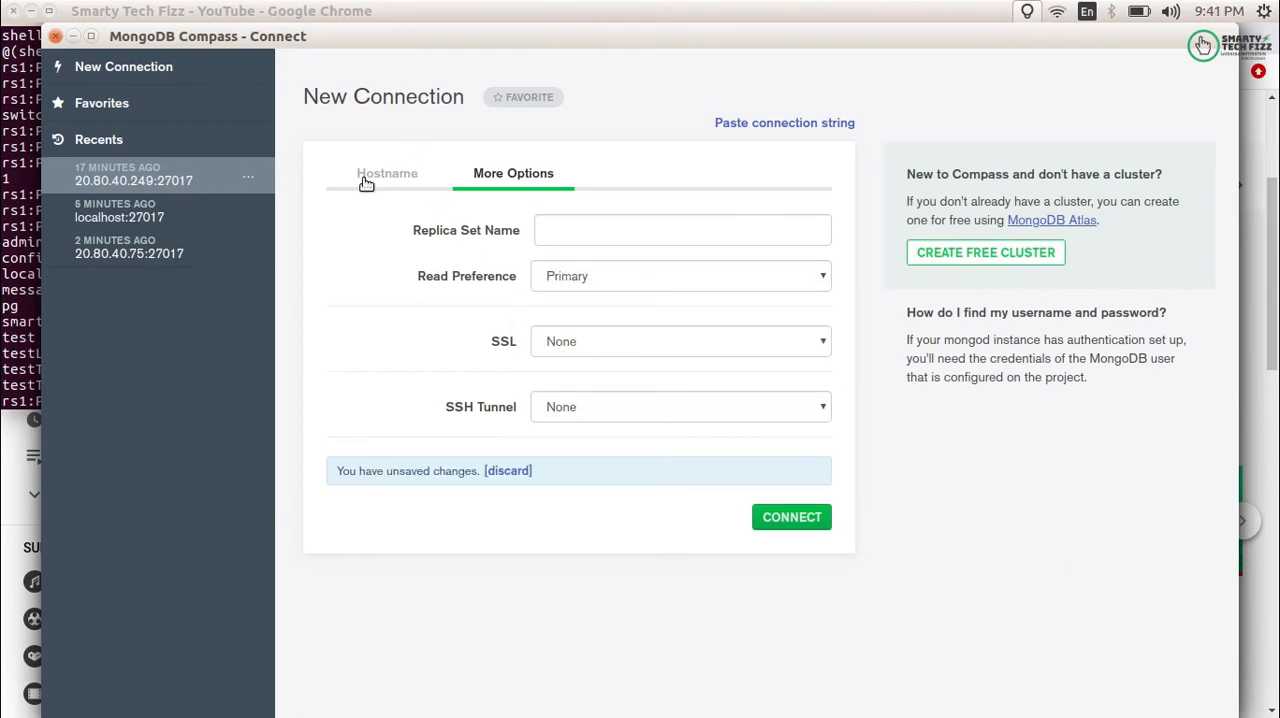
{"action": "left_click", "coordinate": [175, 252]}
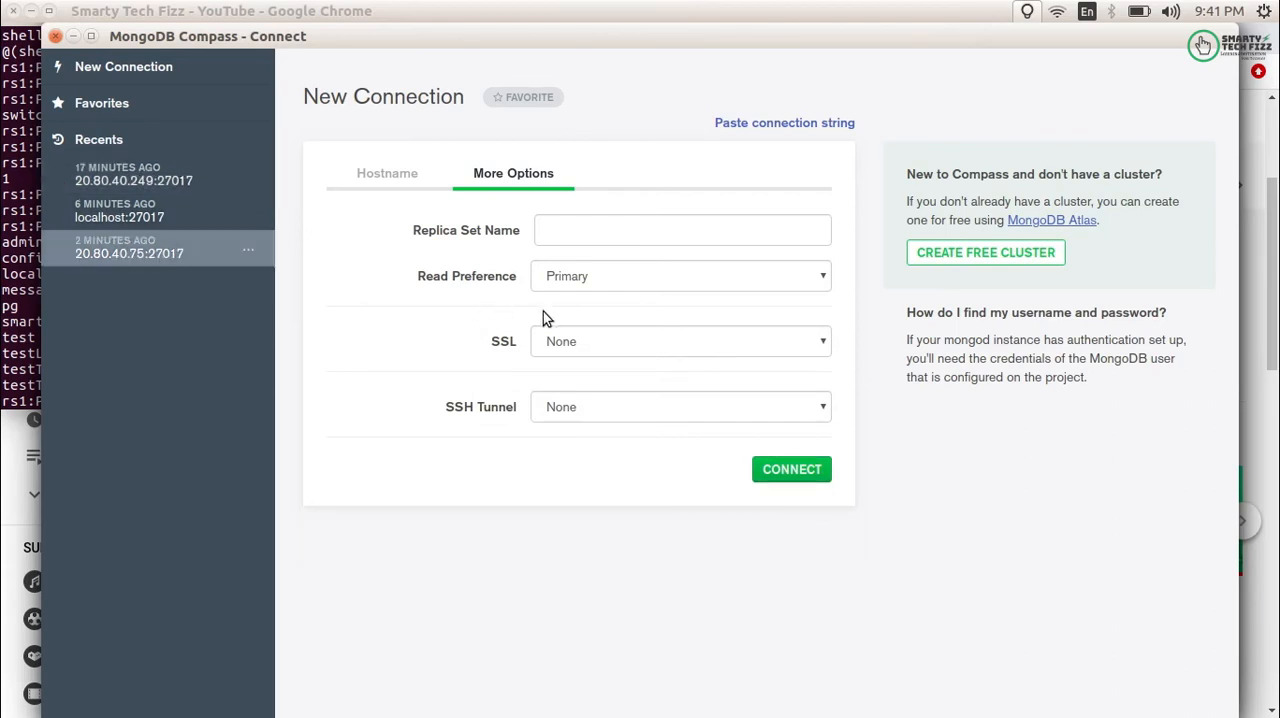
- Reload the recent 20.80.40.249 connection, set its read preference to Primary, and check its hostname and additional settings
{"action": "left_click", "coordinate": [117, 187]}
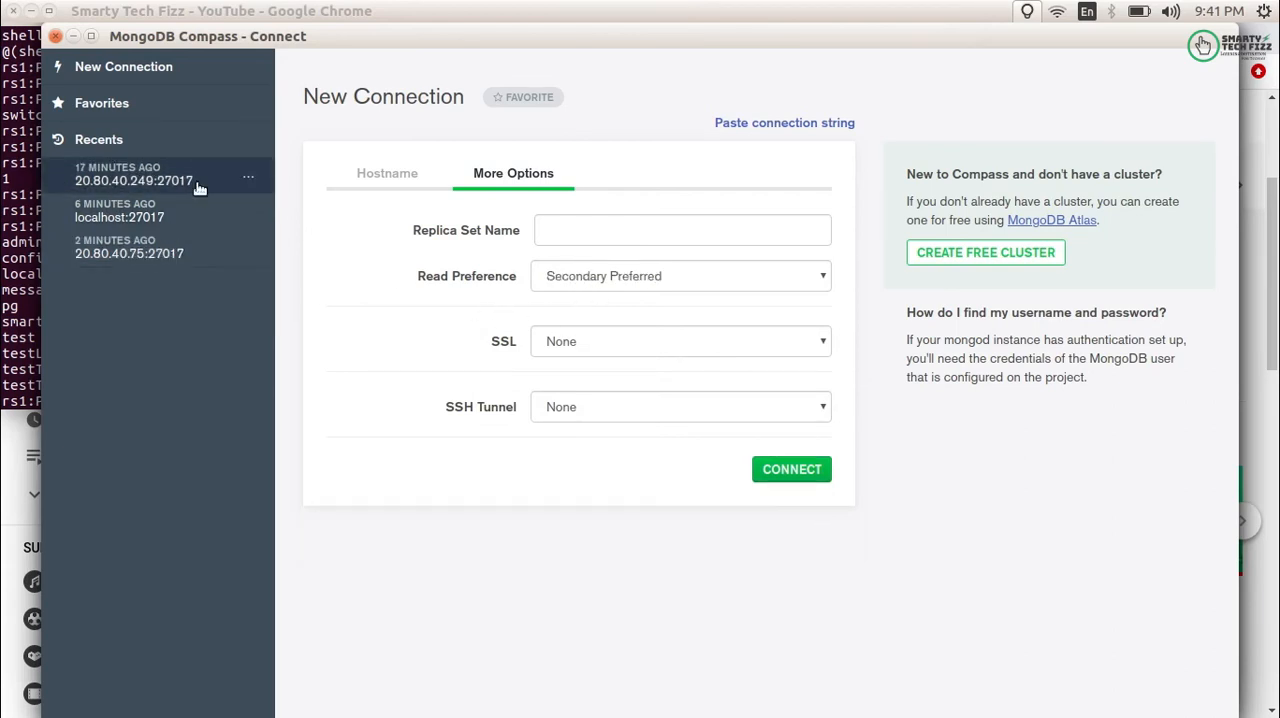
{"action": "left_click", "coordinate": [561, 276]}
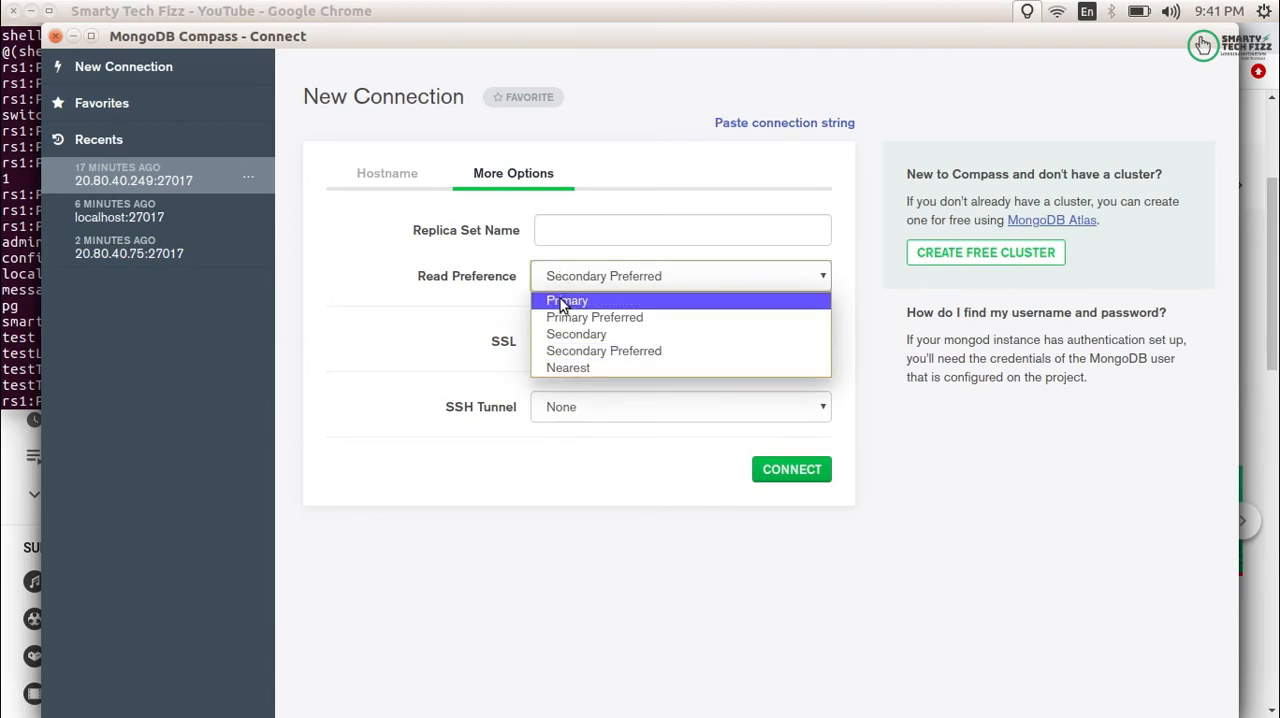
{"action": "left_click", "coordinate": [561, 298]}
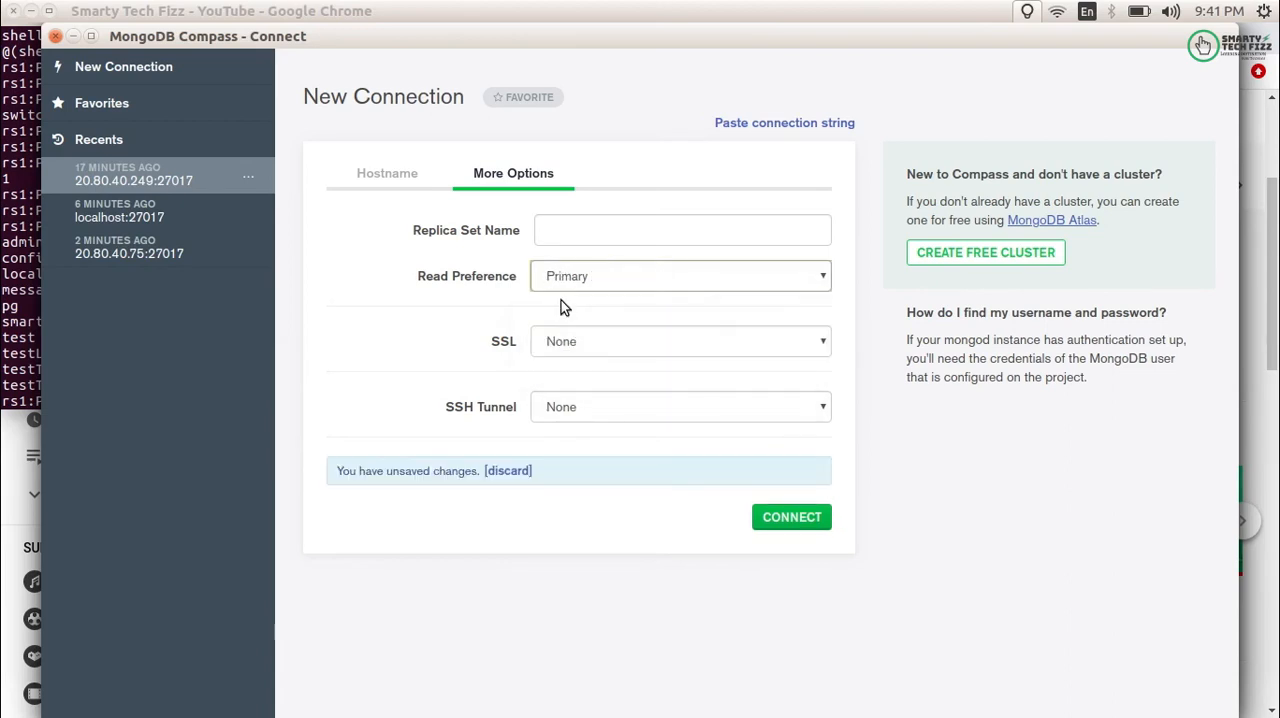
{"action": "left_click", "coordinate": [395, 190]}
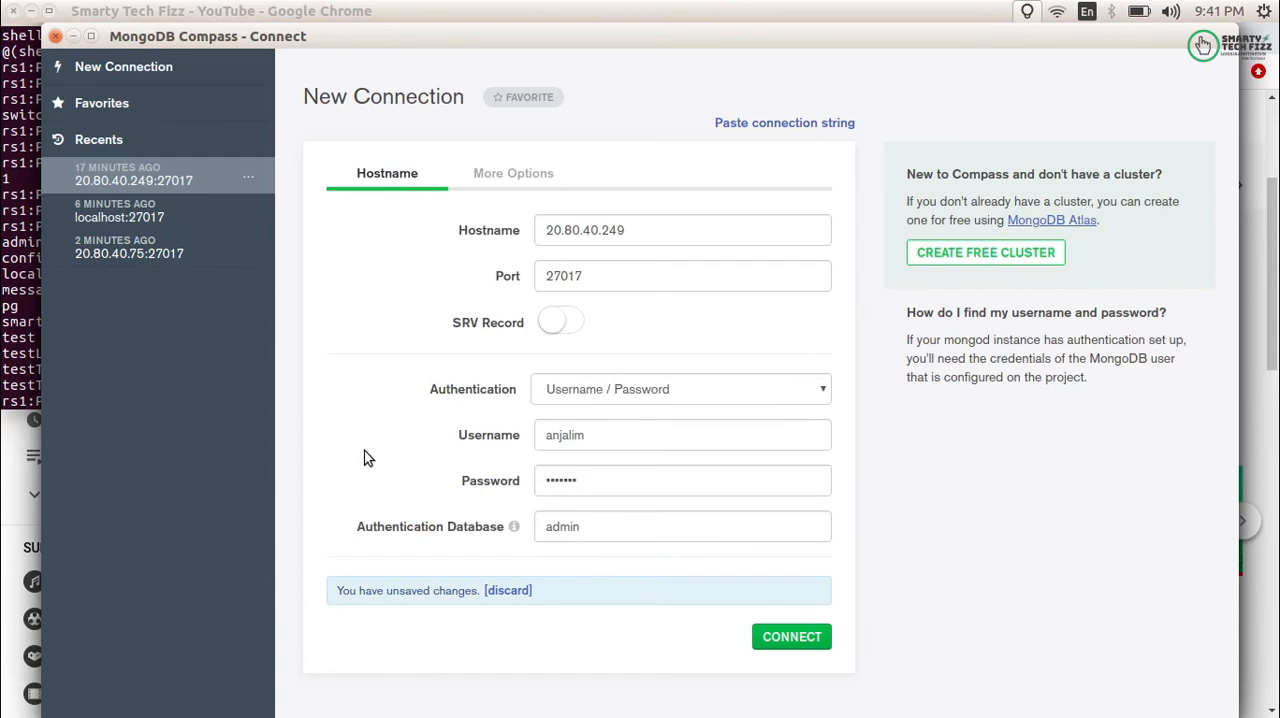
{"action": "left_click", "coordinate": [502, 177]}
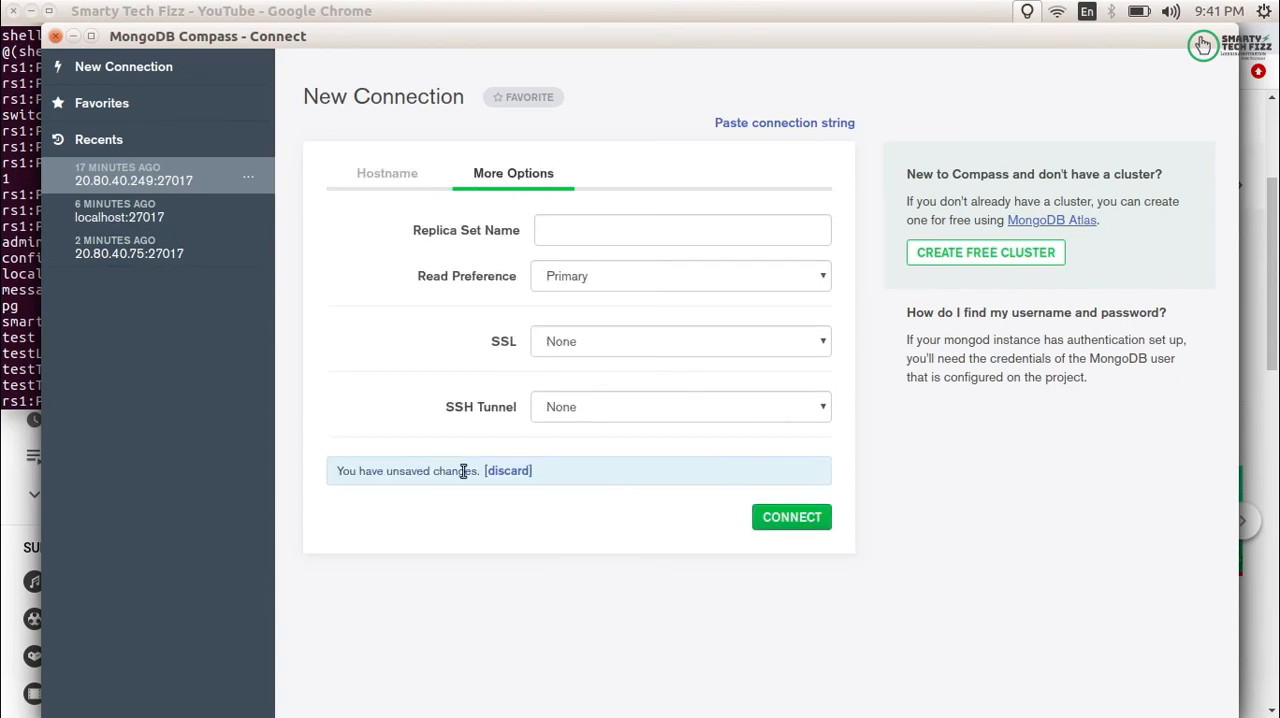
- Try to connect to 20.80.40.249:27017 with the Primary read preference, and return to a new connection window
{"action": "left_click", "coordinate": [795, 520]}
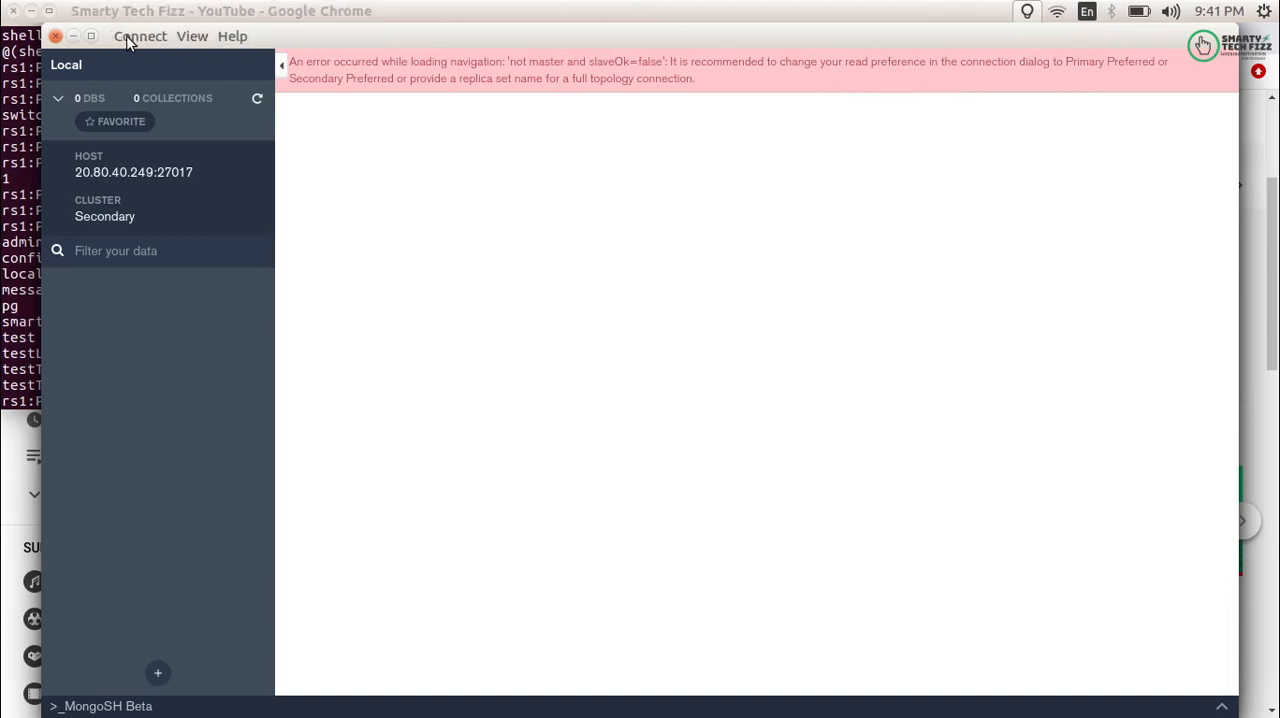
{"action": "left_click", "coordinate": [130, 36]}
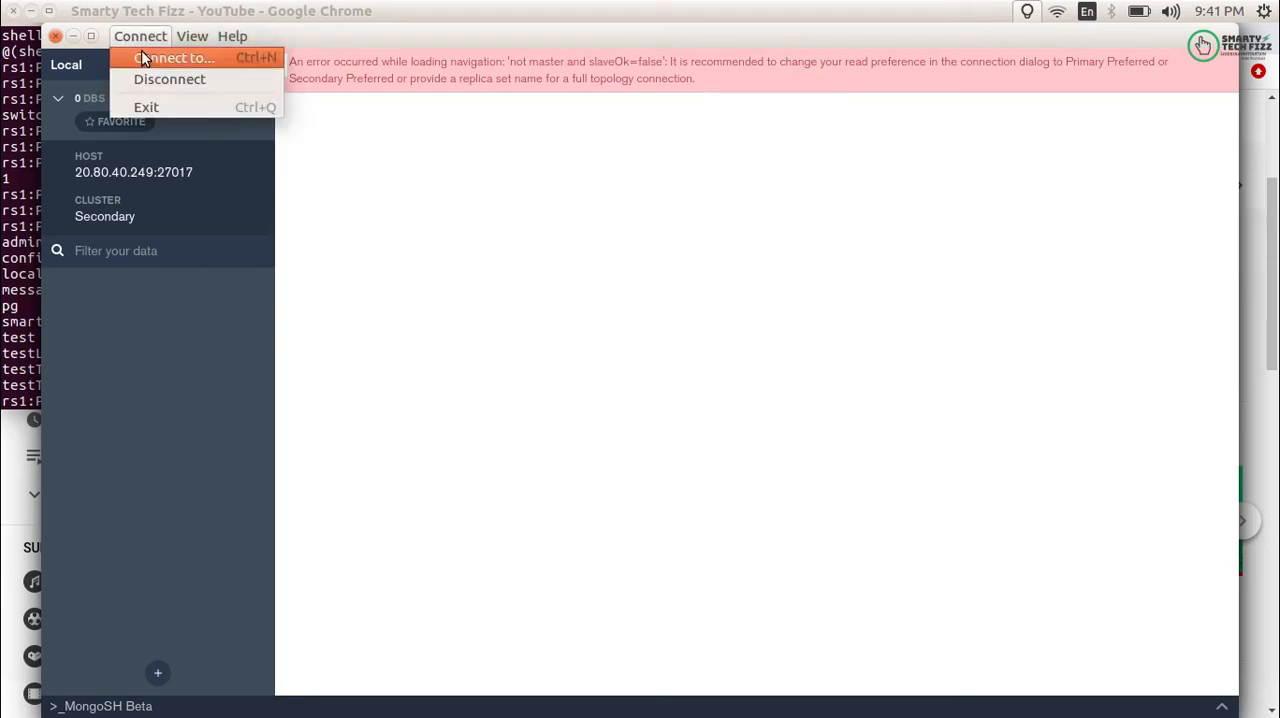
{"action": "left_click", "coordinate": [141, 55]}
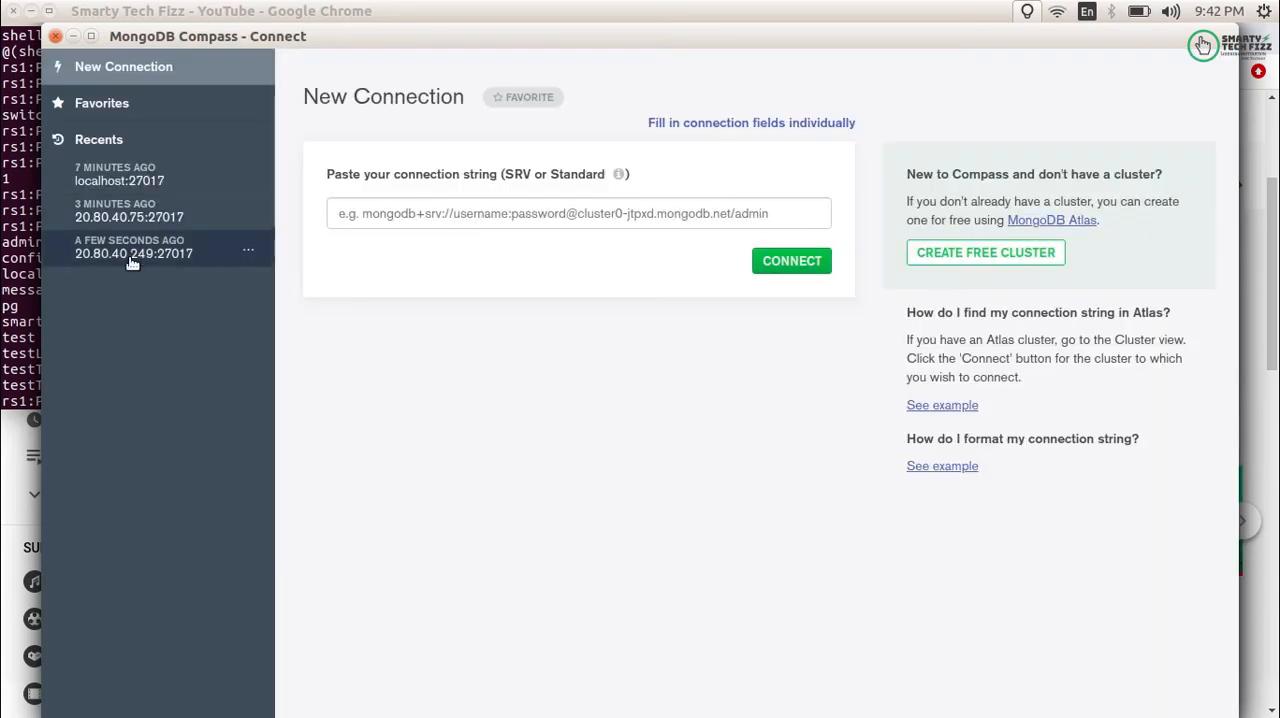
- Load the recent 20.80.40.249:27017 connection as individual fields and go to the replica set name in its additional options
{"action": "left_click", "coordinate": [131, 258]}
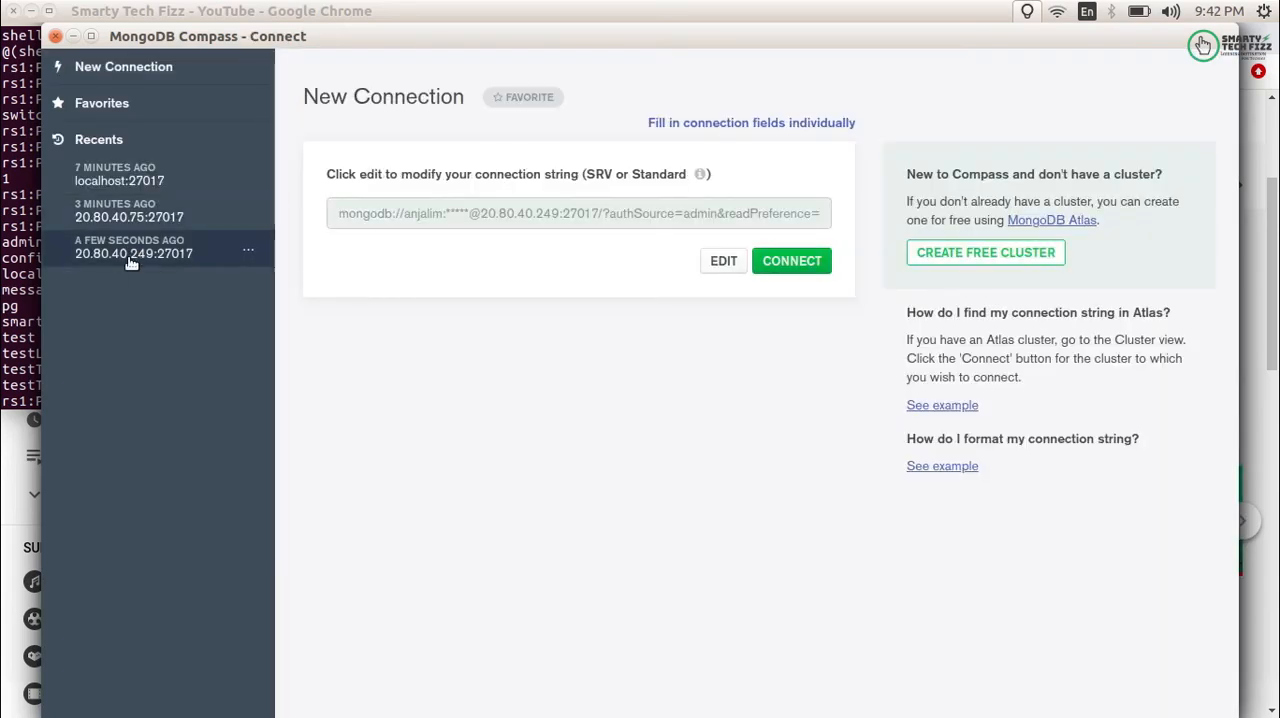
{"action": "left_click", "coordinate": [727, 121]}
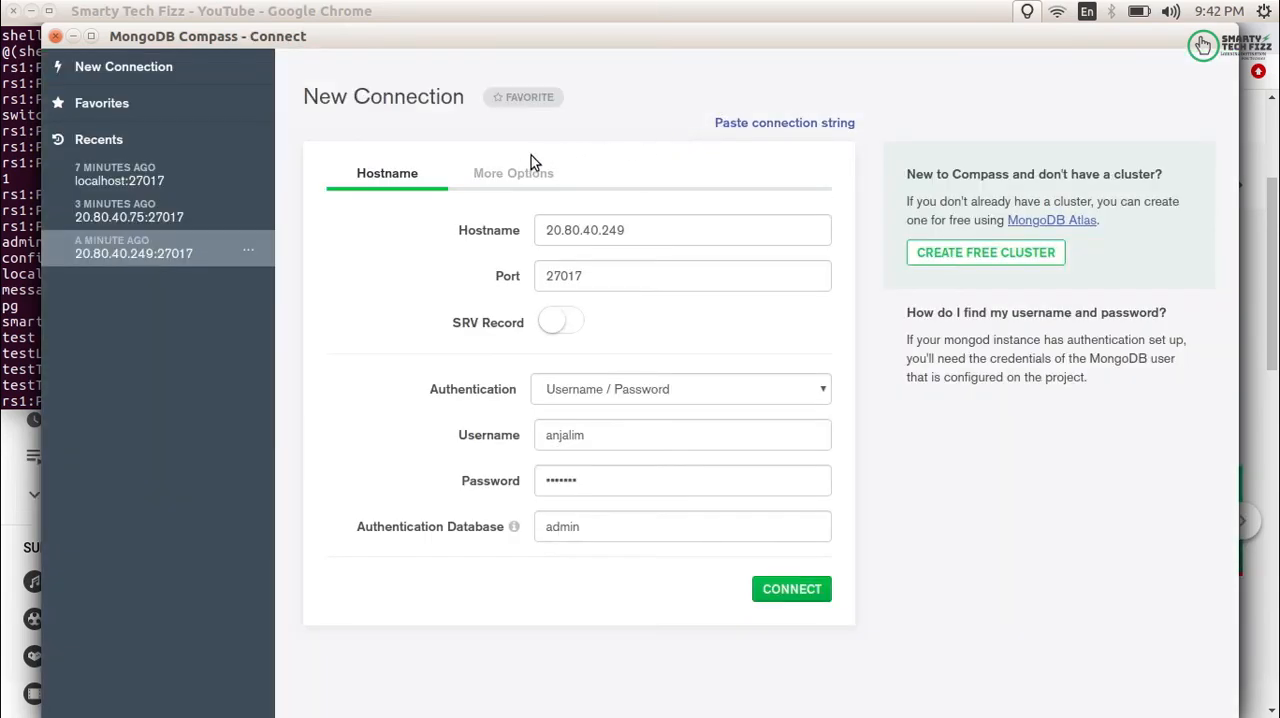
{"action": "left_click", "coordinate": [520, 175]}
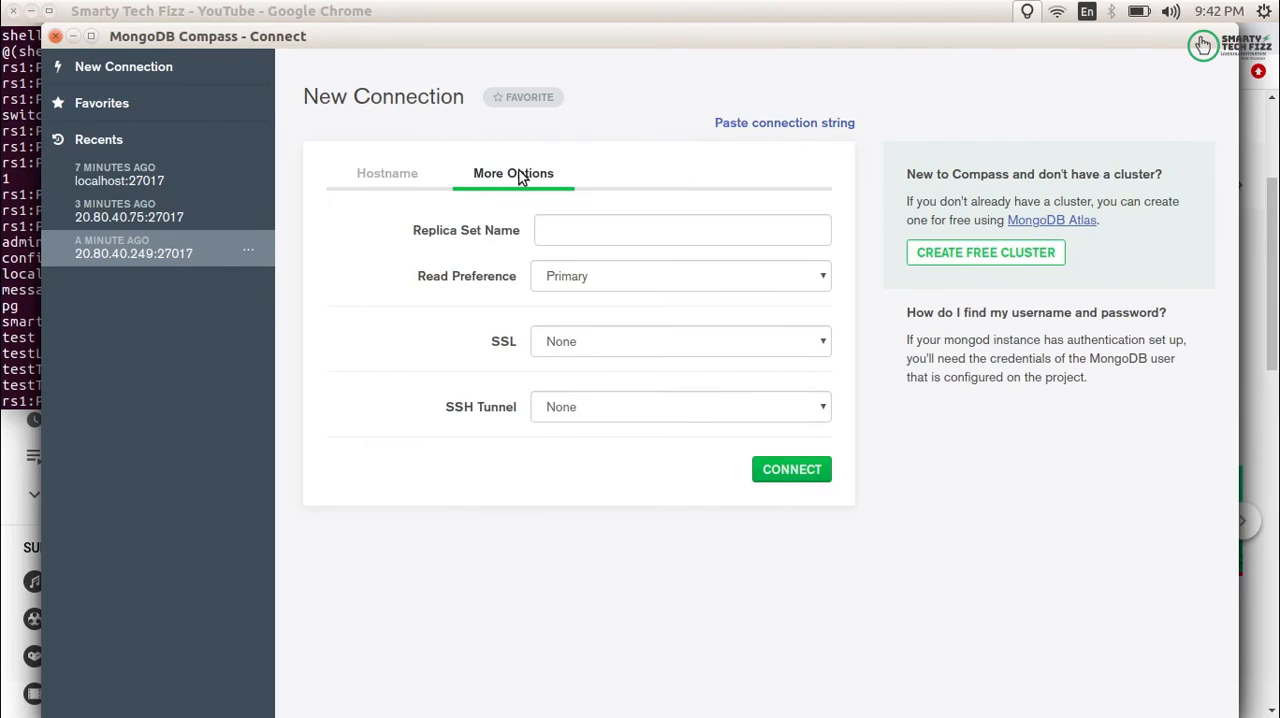
{"action": "left_click", "coordinate": [572, 240]}
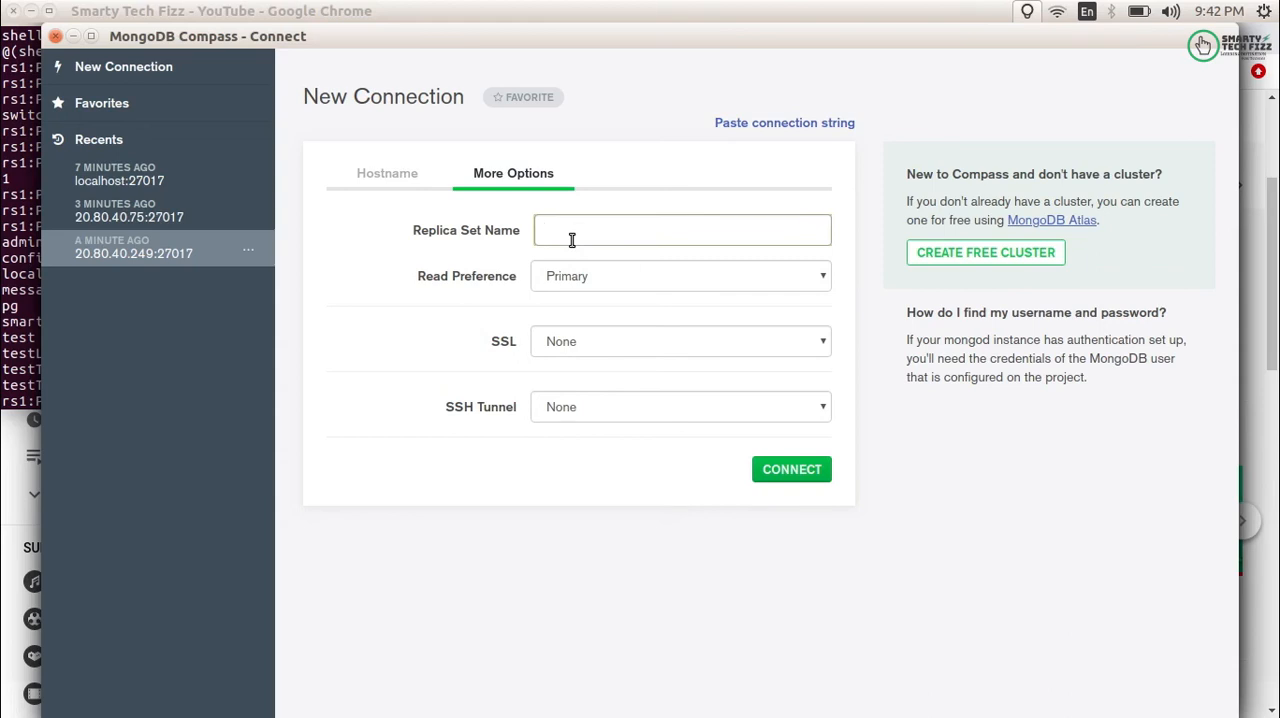
- Switch to the terminal and open /etc/mongod.conf with vim in a new tab, choosing to edit anyway despite the swap file
{"action": "mouse_move", "coordinate": [340, 705]}
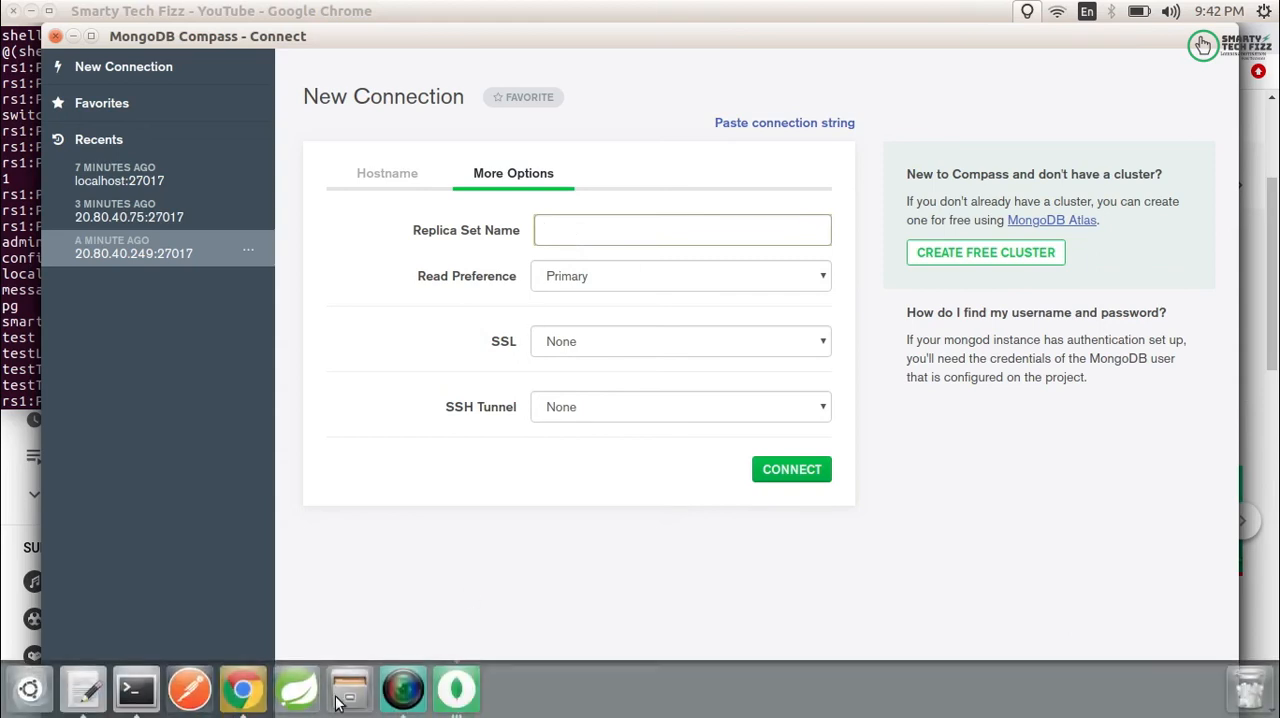
{"action": "left_click", "coordinate": [130, 705]}
{"action": "key", "text": "ctrl+shift+t"}
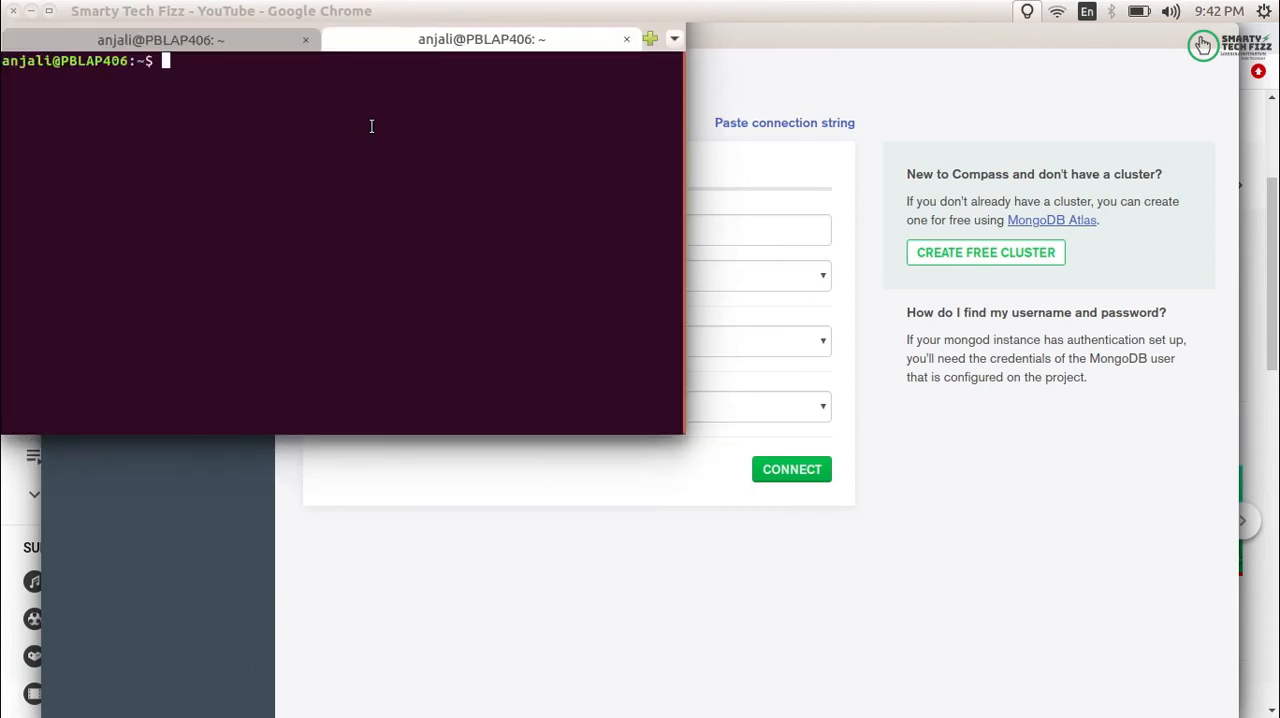
{"action": "key", "text": "Return"}
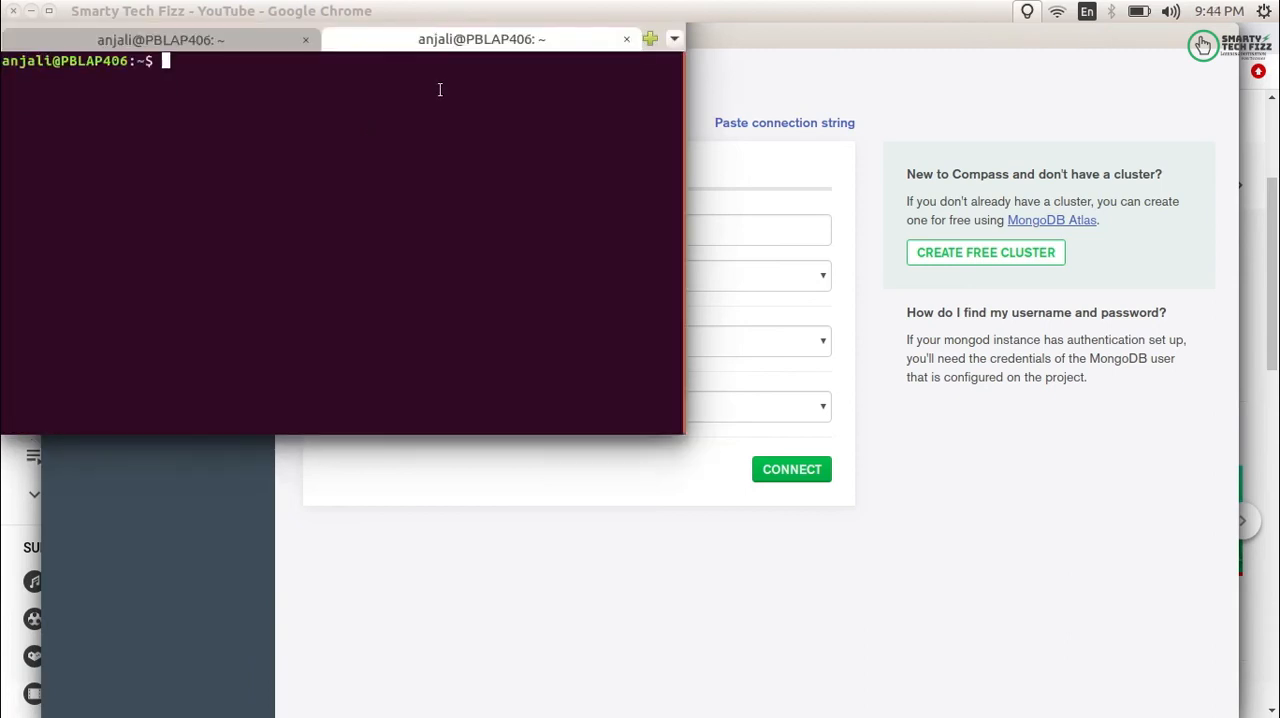
{"action": "key", "text": "Return"}
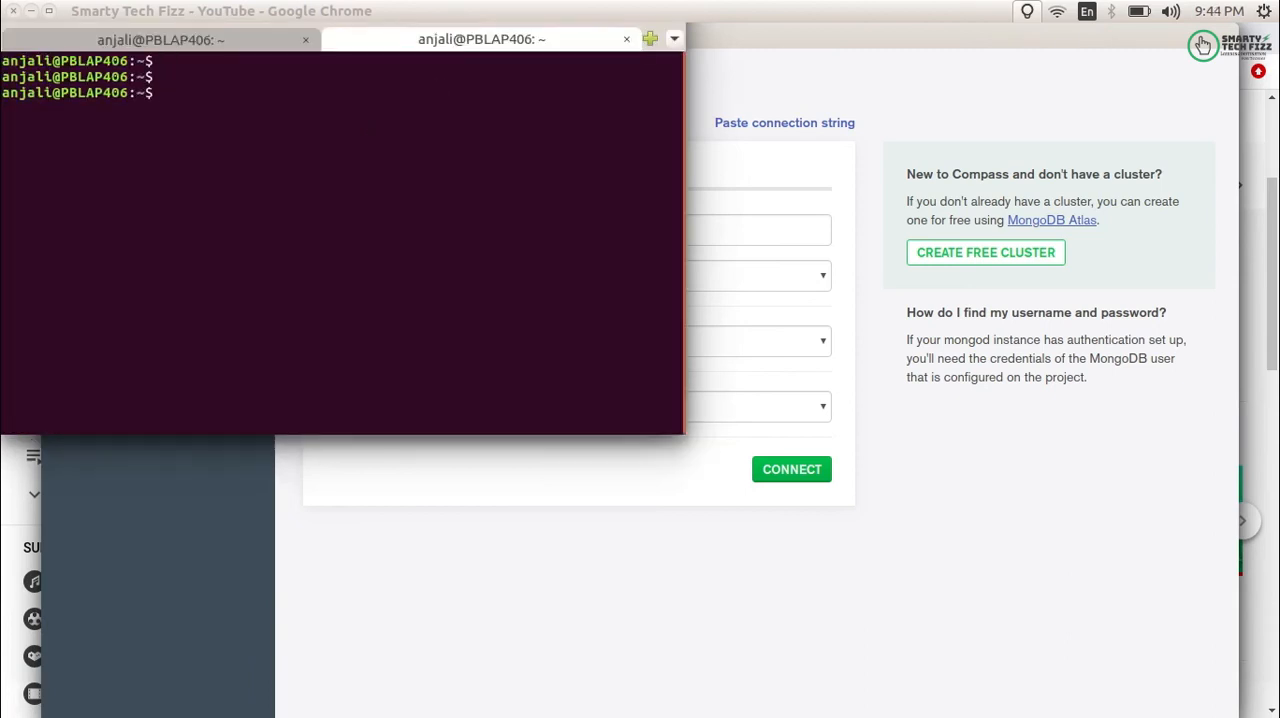
{"action": "type", "text": "vim /etc/mongod.conf"}
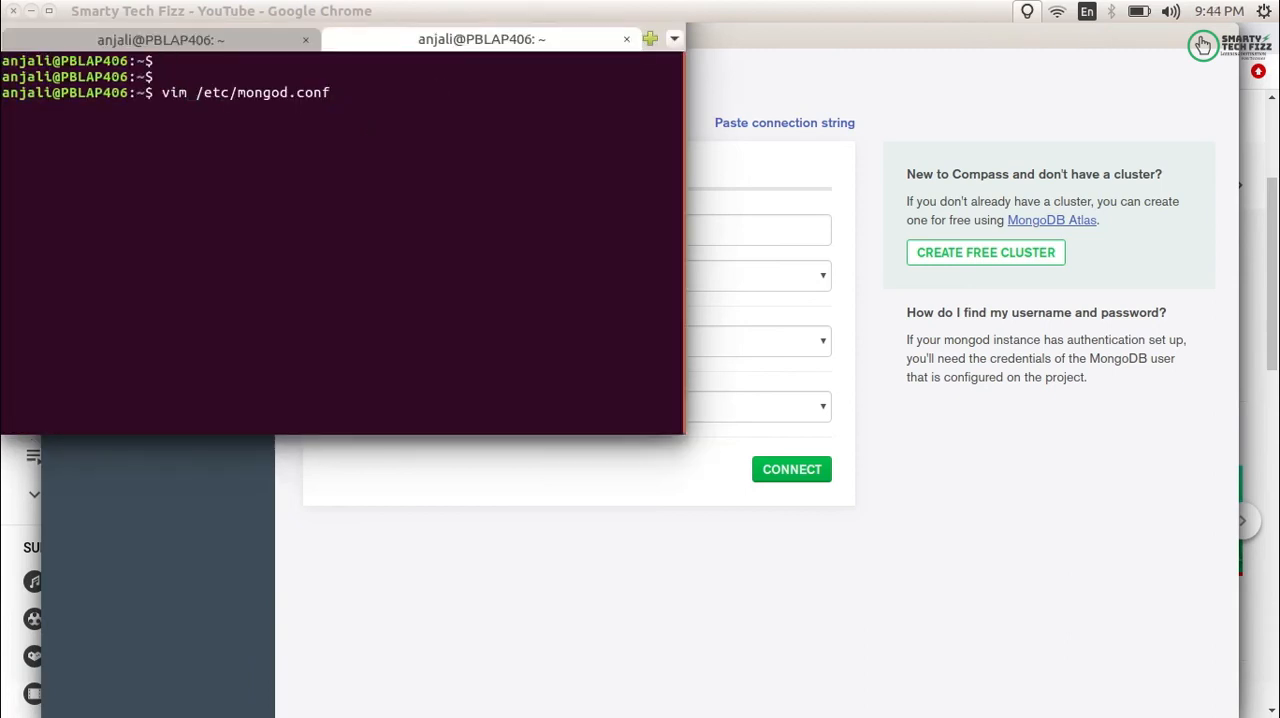
{"action": "key", "text": "Return"}
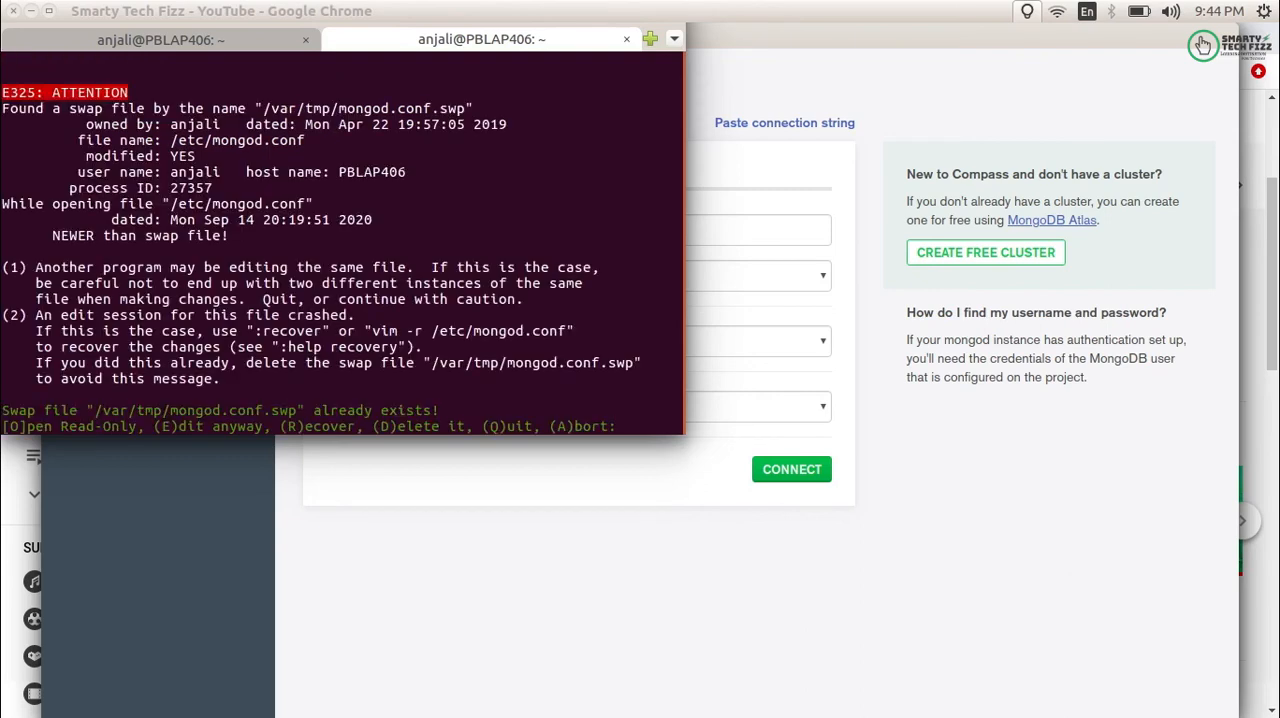
{"action": "key", "text": "e"}
- Examine the replication section of mongod.conf for the replica set name, and write and quit the file
{"action": "key", "text": "Down"}
{"action": "key", "text": "Down"}
{"action": "key", "text": "Down"}
{"action": "key", "text": "Down"}
{"action": "key", "text": "Down"}
{"action": "key", "text": "Down"}
{"action": "key", "text": "Down"}
{"action": "key", "text": "Down"}
{"action": "key", "text": "Down"}
{"action": "key", "text": "Down"}
{"action": "key", "text": "Down"}
{"action": "key", "text": "Down"}
{"action": "key", "text": "Down"}
{"action": "key", "text": "Down"}
{"action": "key", "text": "Down"}
{"action": "key", "text": "Down"}
{"action": "key", "text": "Down"}
{"action": "key", "text": "Down"}
{"action": "key", "text": "Down"}
{"action": "key", "text": "Down"}
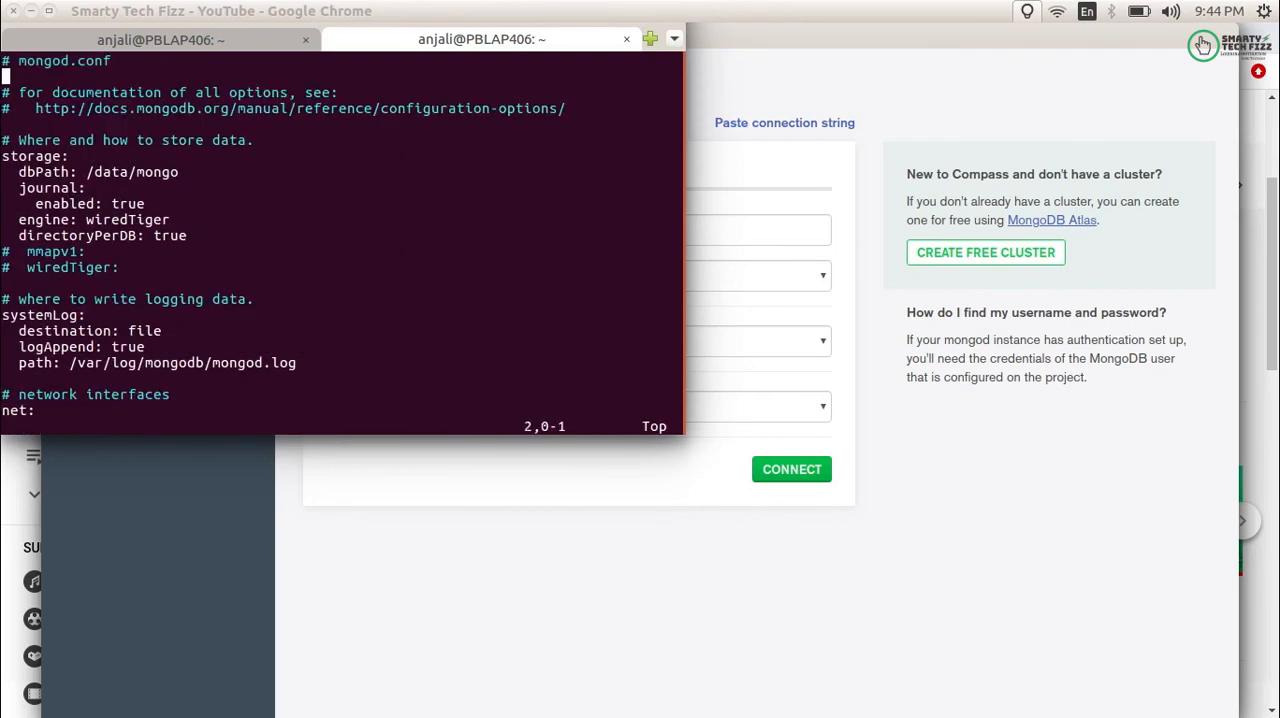
{"action": "key", "text": "Down"}
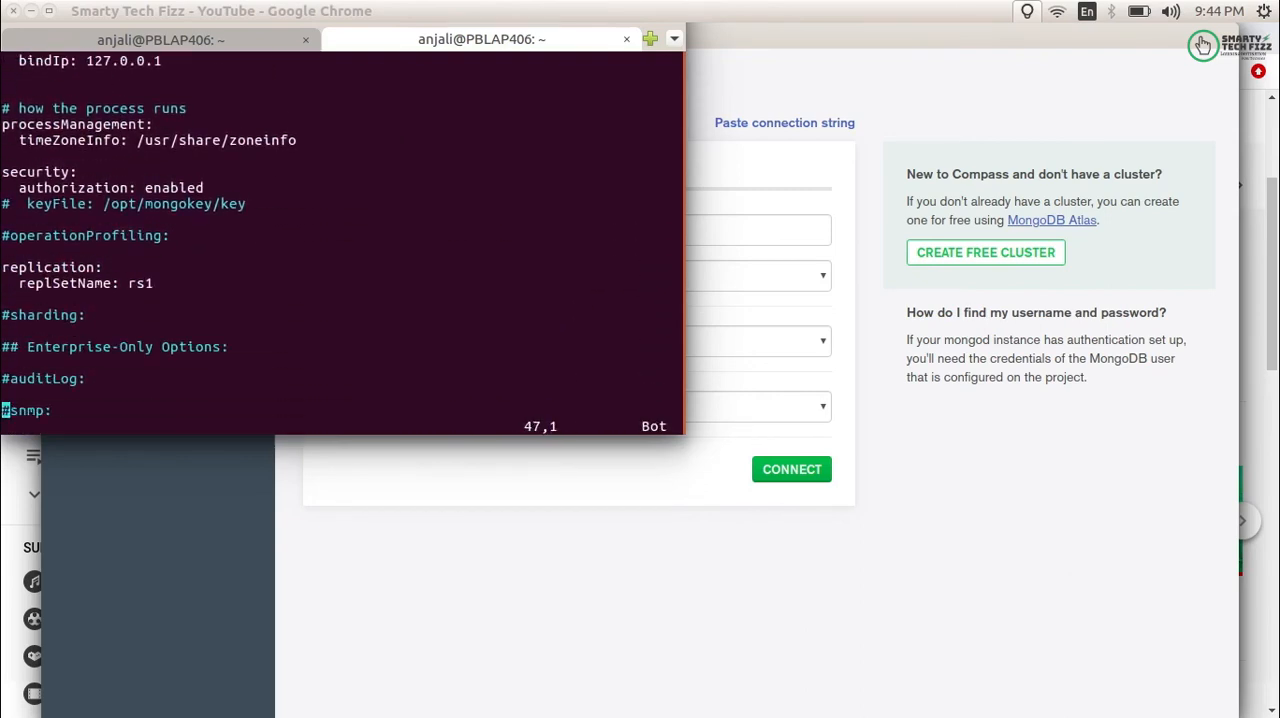
{"action": "left_click_drag", "start_coordinate": [3, 267], "coordinate": [157, 284]}
{"action": "left_click", "coordinate": [157, 285]}
{"action": "type", "text": ":wq"}
{"action": "key", "text": "Return"}
- Switch back to MongoDB Compass and set the connection's replica set name to rs5
{"action": "left_click", "coordinate": [443, 669]}
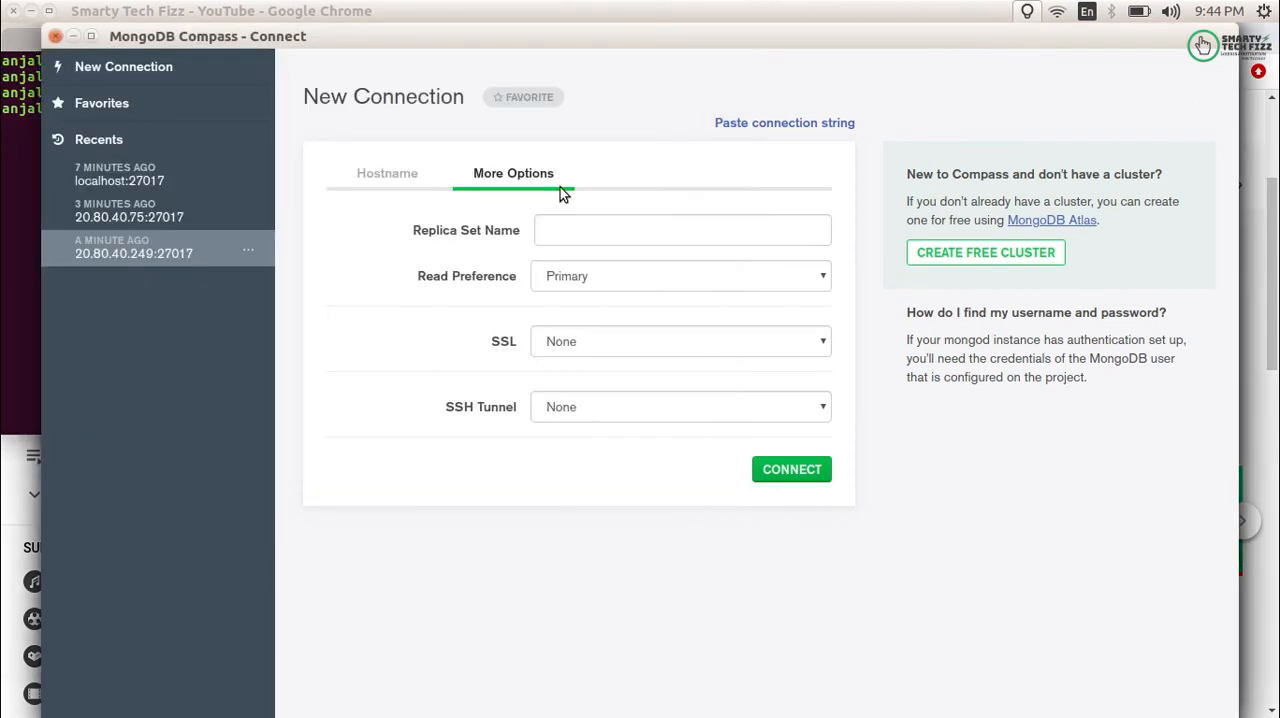
{"action": "left_click", "coordinate": [563, 228]}
{"action": "type", "text": "rs"}
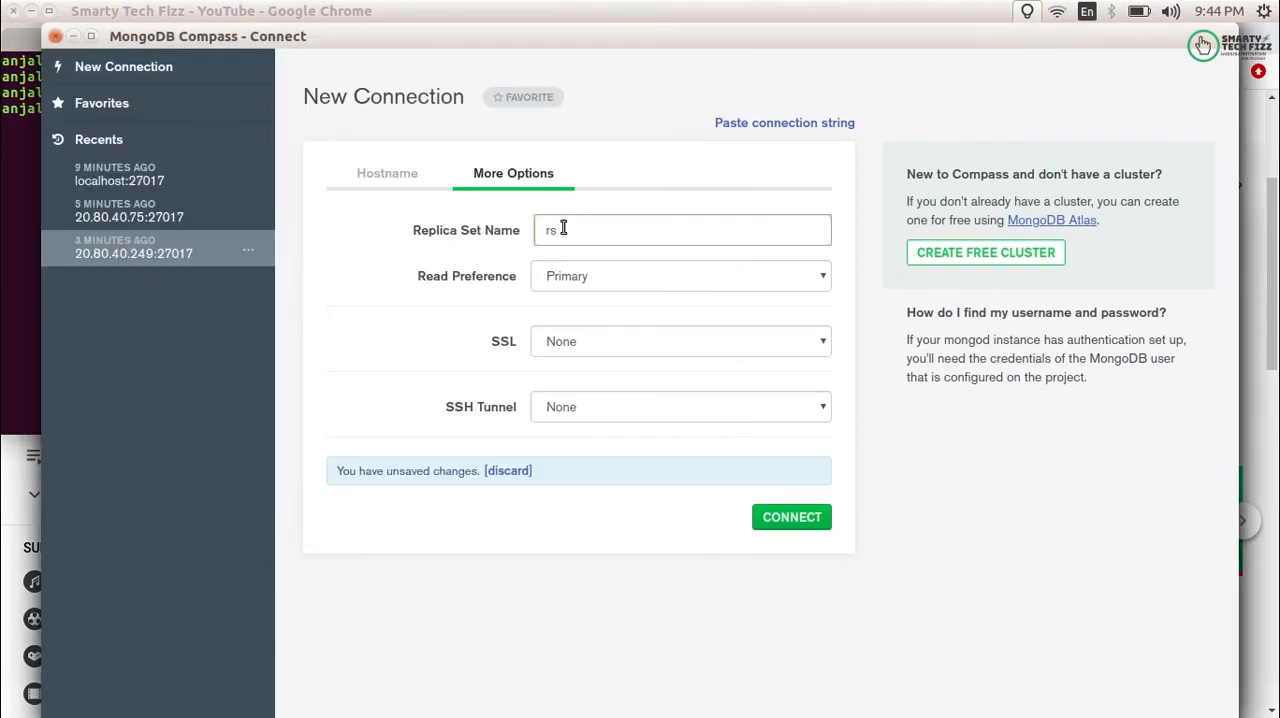
{"action": "type", "text": "0"}
- Review the read preference choices and set the connection's read preference to Secondary Preferred
{"action": "left_click", "coordinate": [561, 277]}
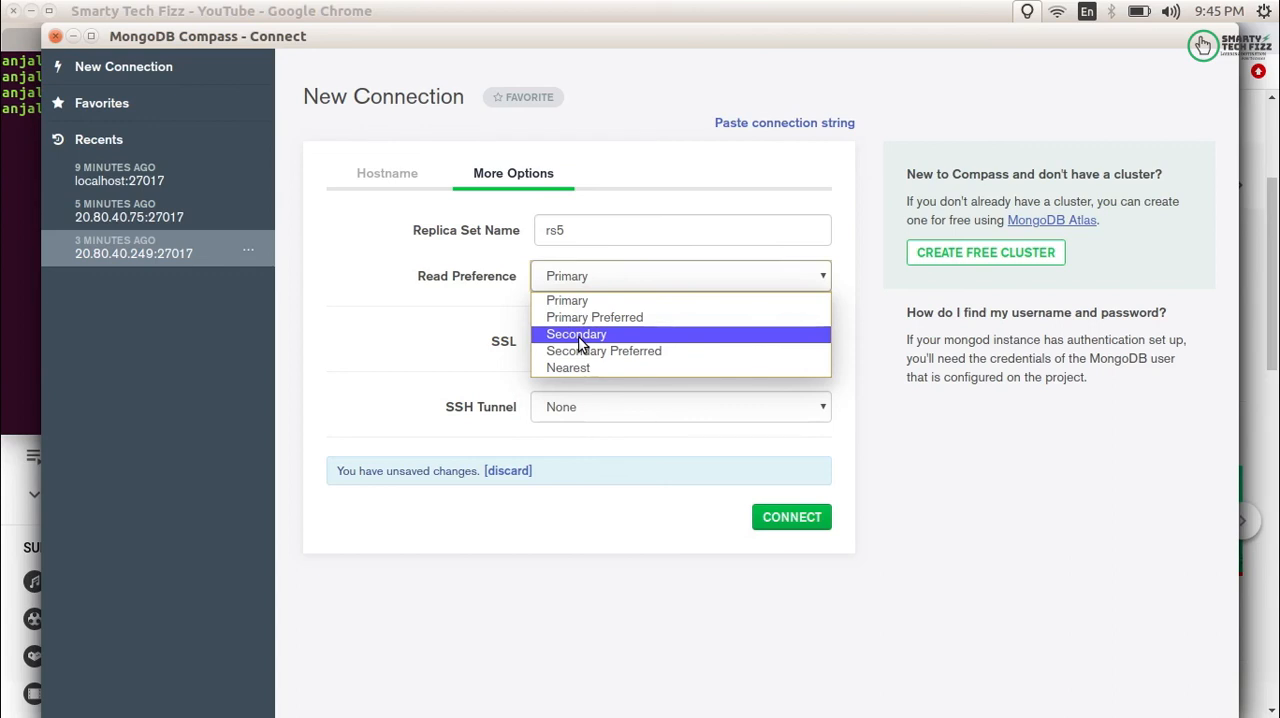
{"action": "key", "text": "Escape"}
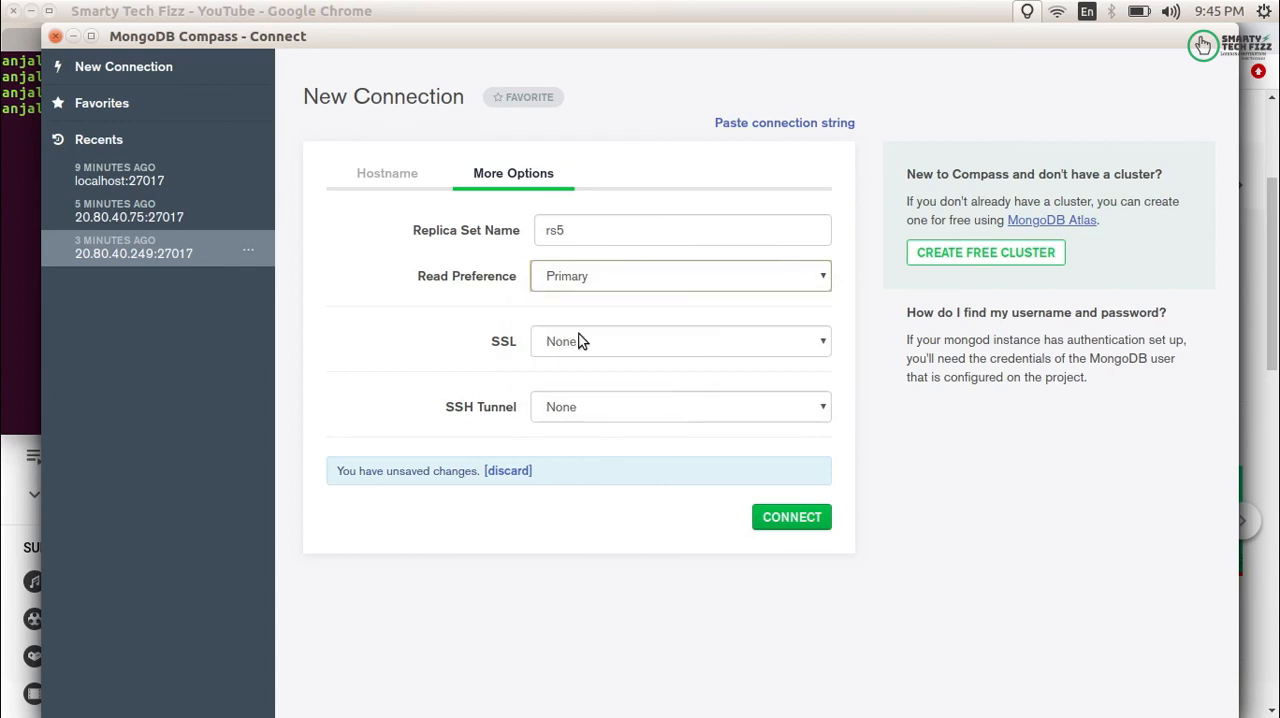
{"action": "left_click", "coordinate": [580, 284]}
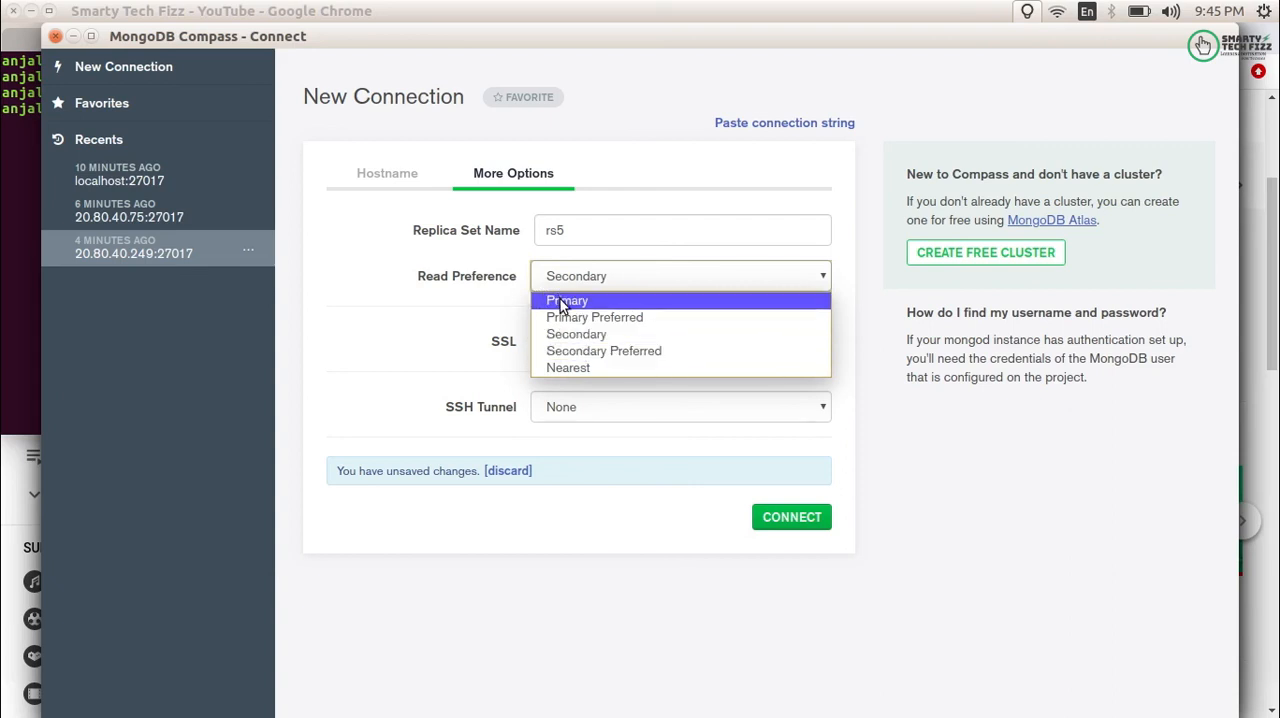
{"action": "left_click", "coordinate": [566, 352]}
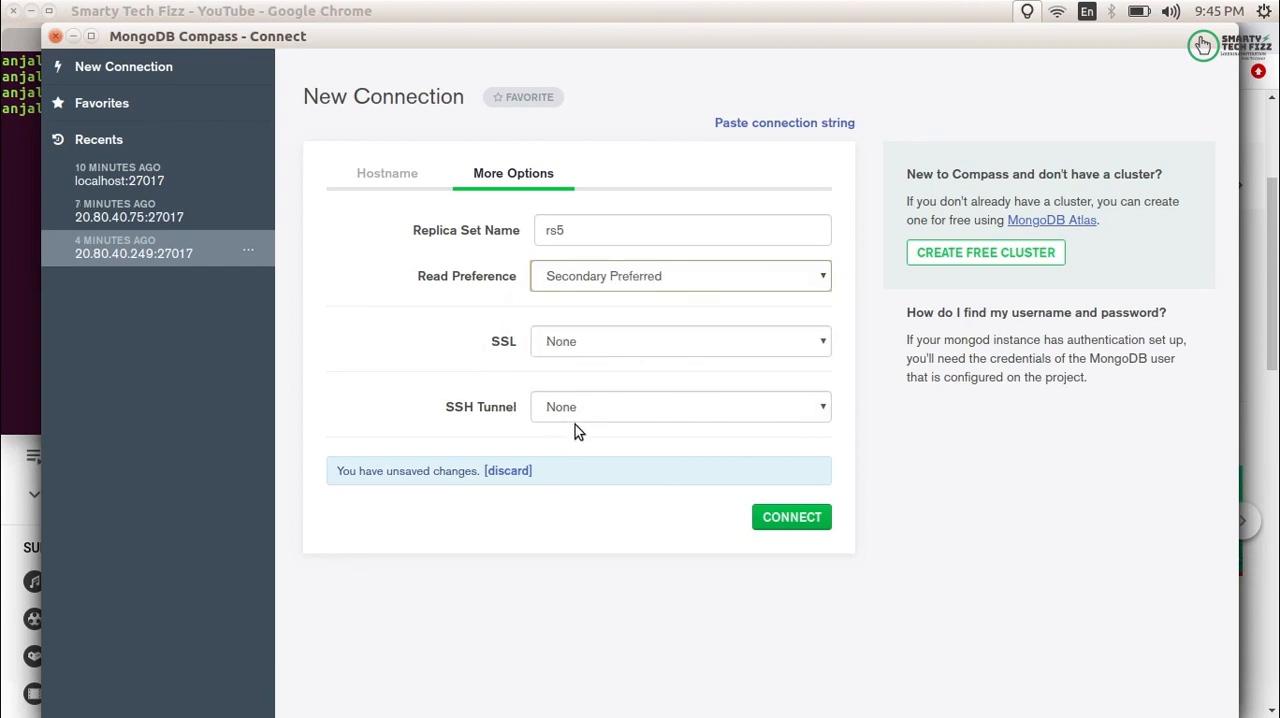
- Connect to the rs5 replica set with the configured options and look through its list of databases
{"action": "left_click", "coordinate": [396, 167]}
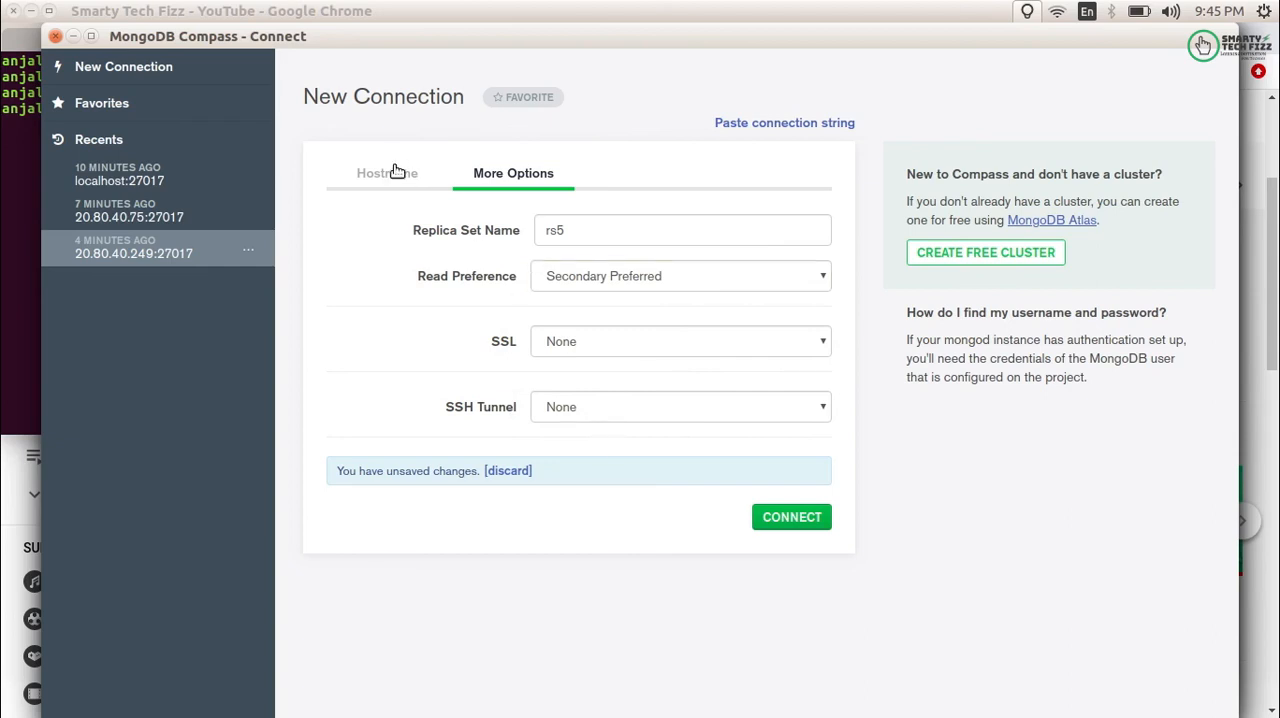
{"action": "left_click", "coordinate": [520, 172]}
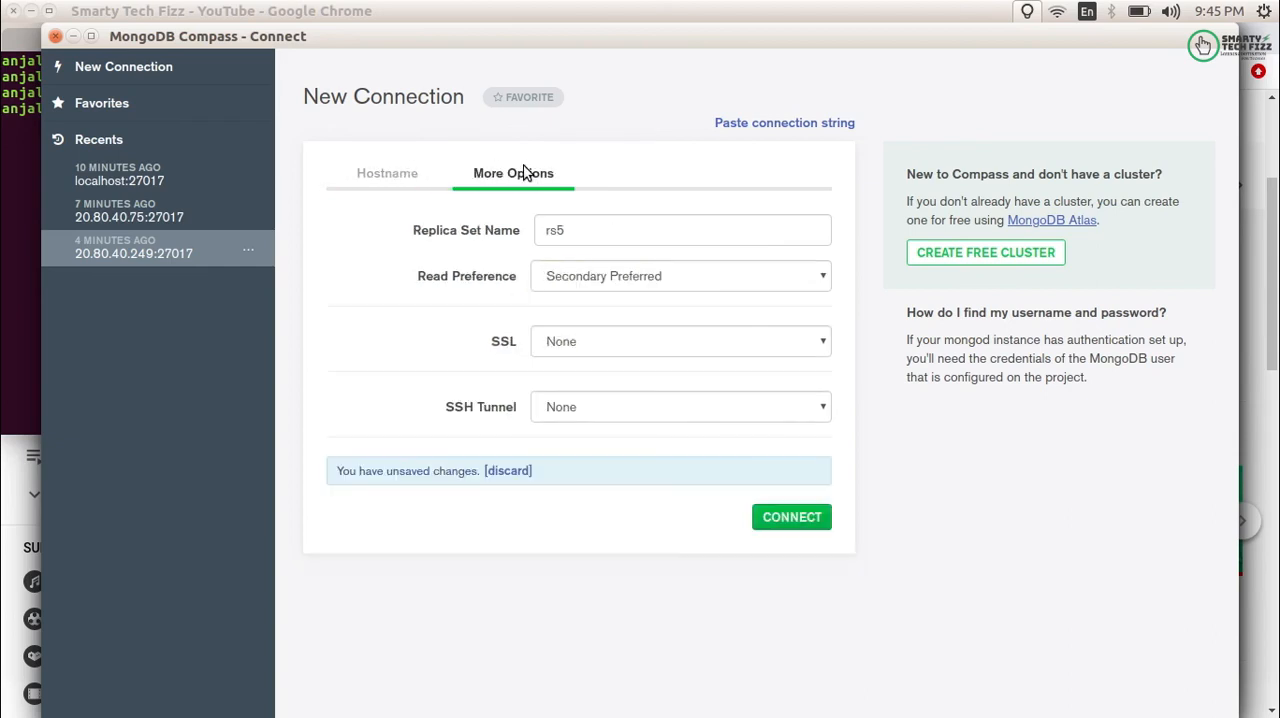
{"action": "left_click", "coordinate": [772, 512]}
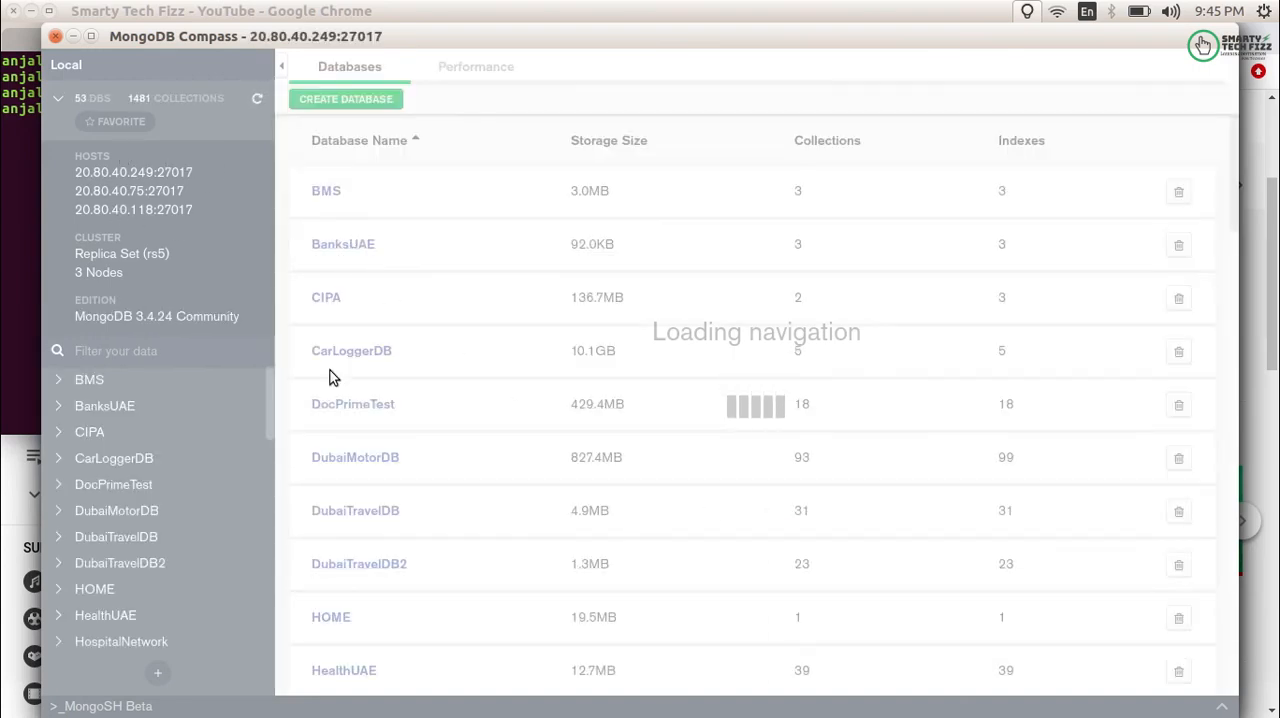
{"action": "scroll", "coordinate": [525, 507], "scroll_direction": "down", "scroll_amount": 10}
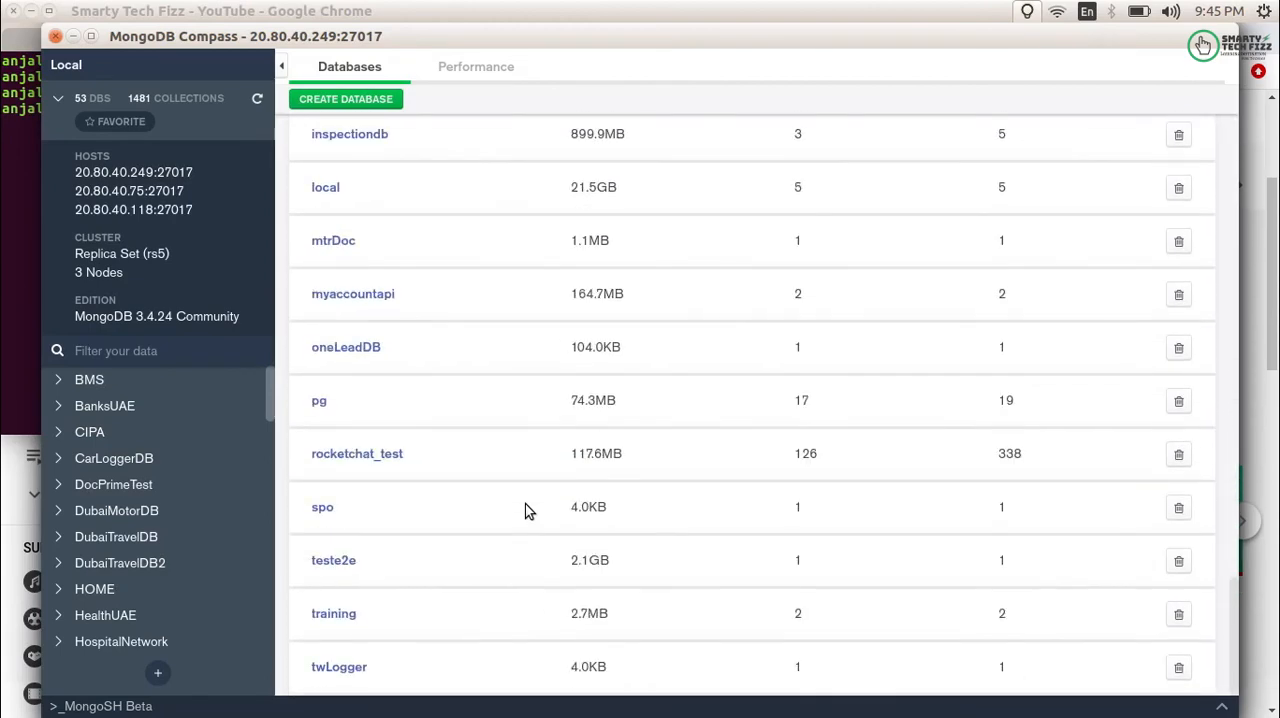